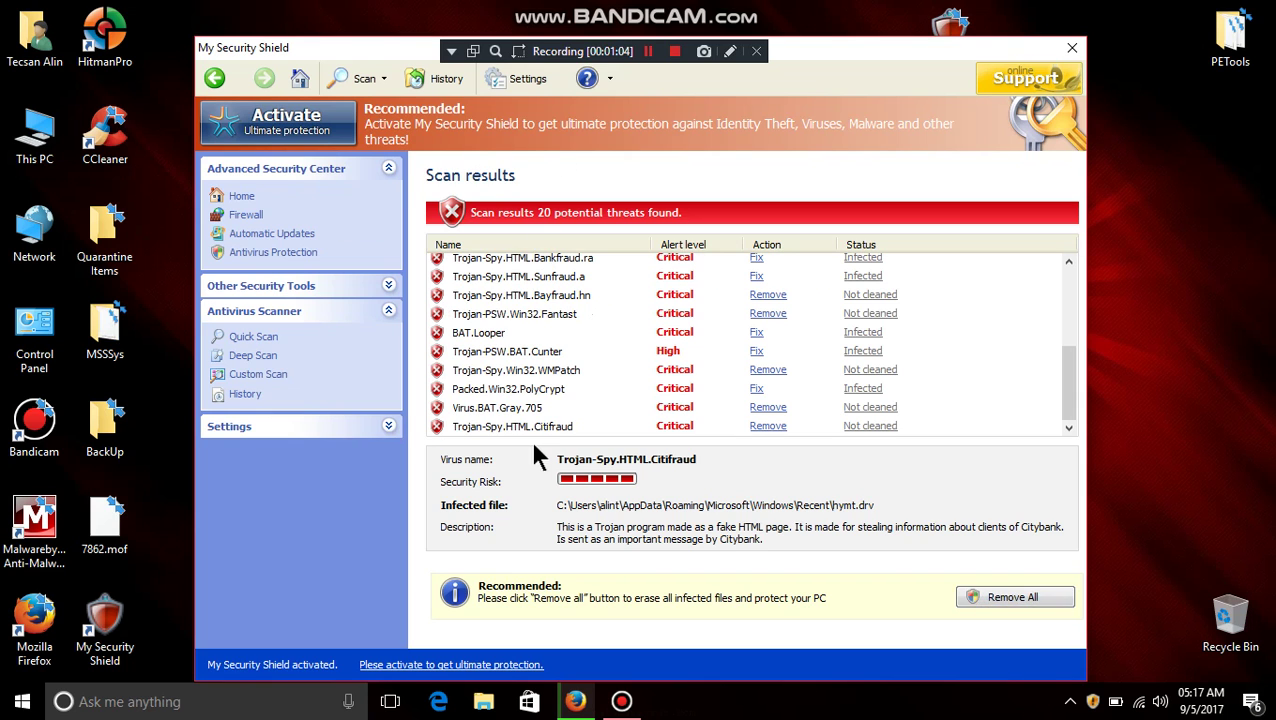
Step: Open the MSSSys folder on the desktop to inspect its contents, and close it
left_click(511, 426)
left_click(113, 356)
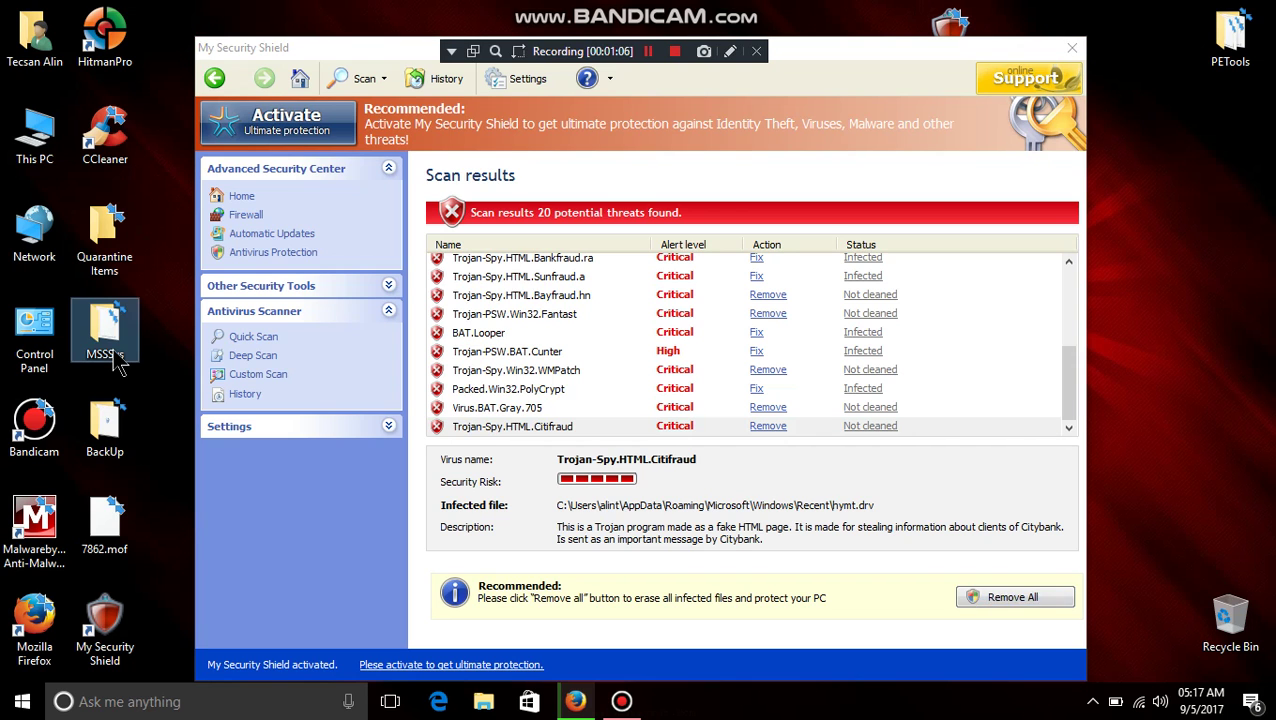
double_click(114, 357)
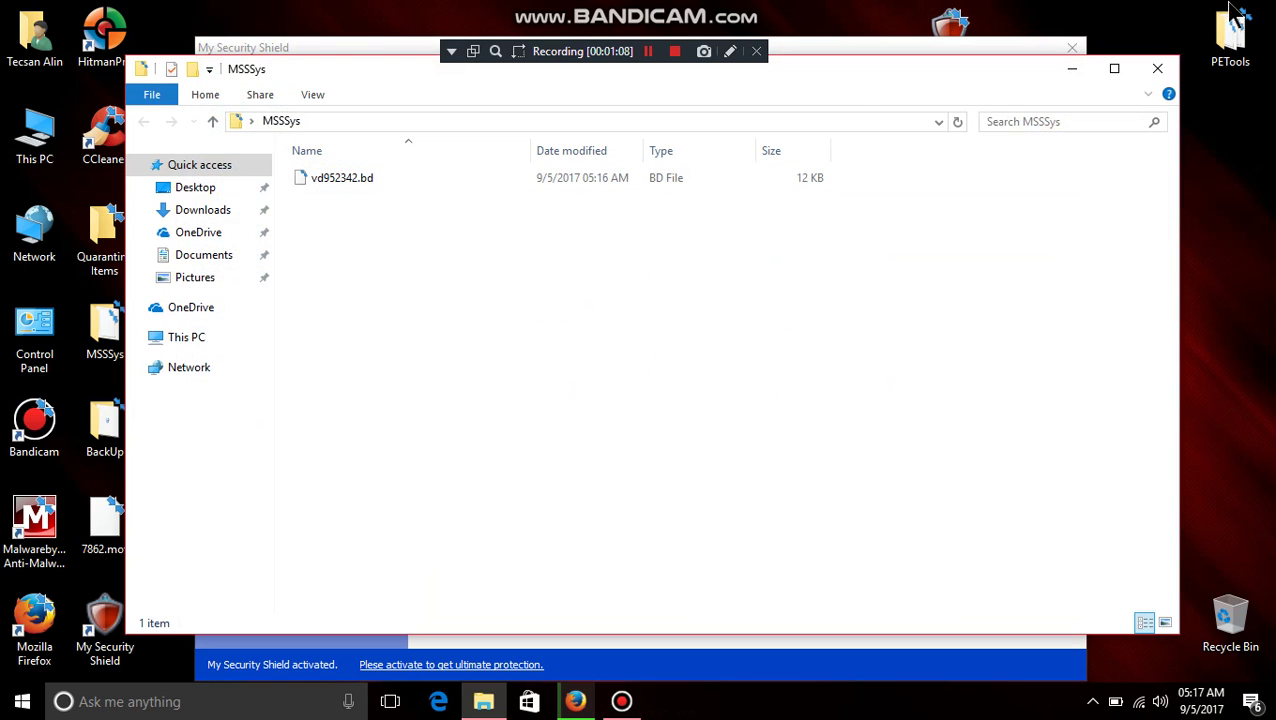
left_click(1157, 66)
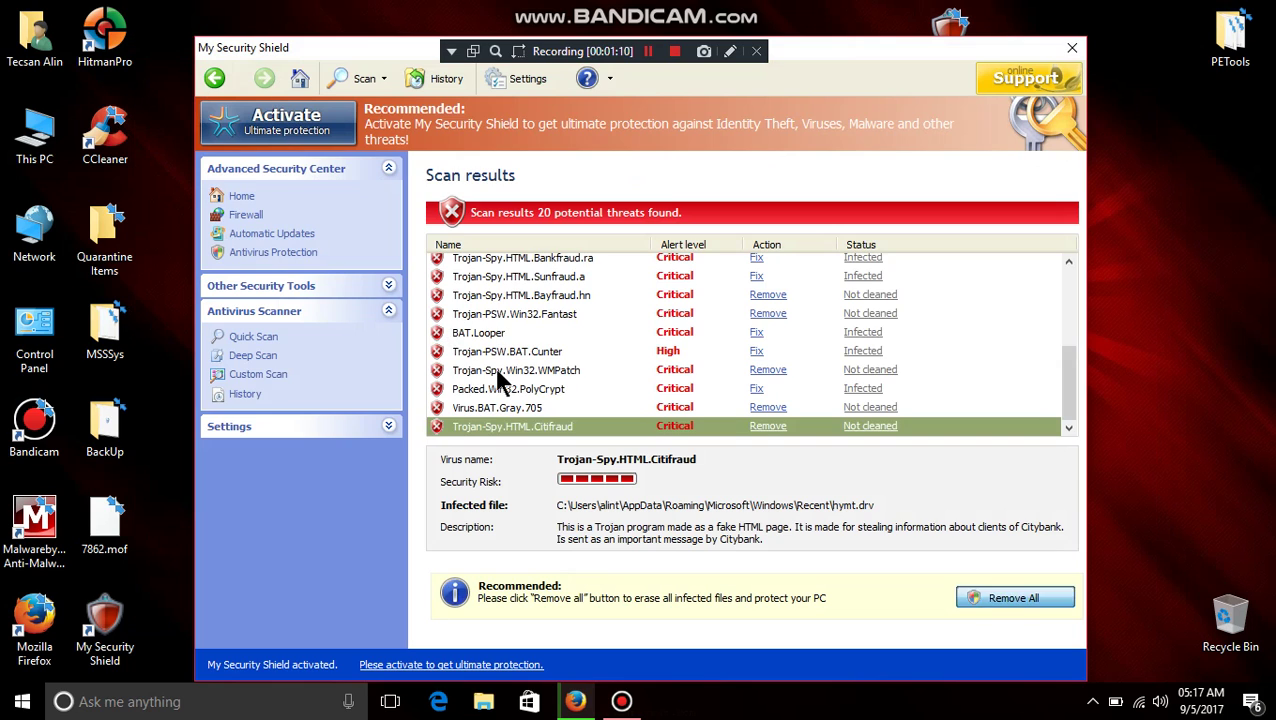
Step: View the details of the Virus.Win32.Faker.a, Packed.Win32.PolyCrypt and BAT.Looper threats in the scan results
scroll(500, 380, "up", 3)
left_click(501, 378)
left_click(505, 300)
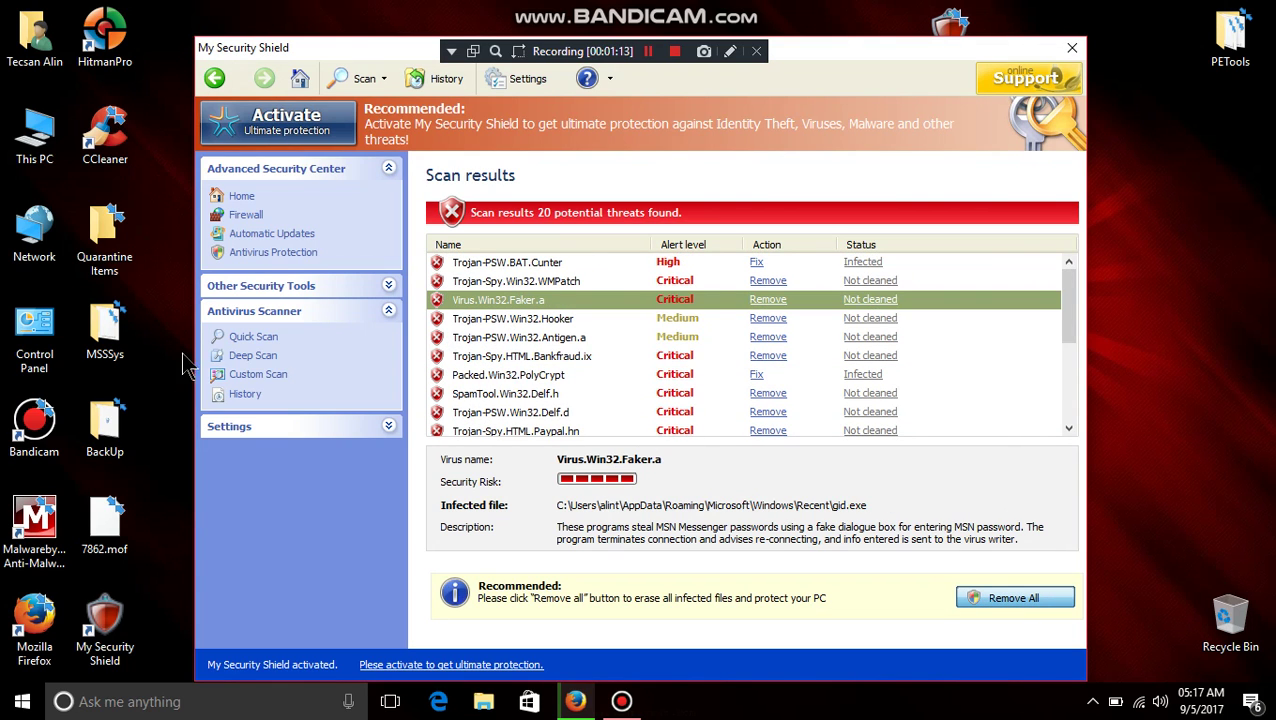
scroll(513, 383, "down", 3)
left_click(513, 388)
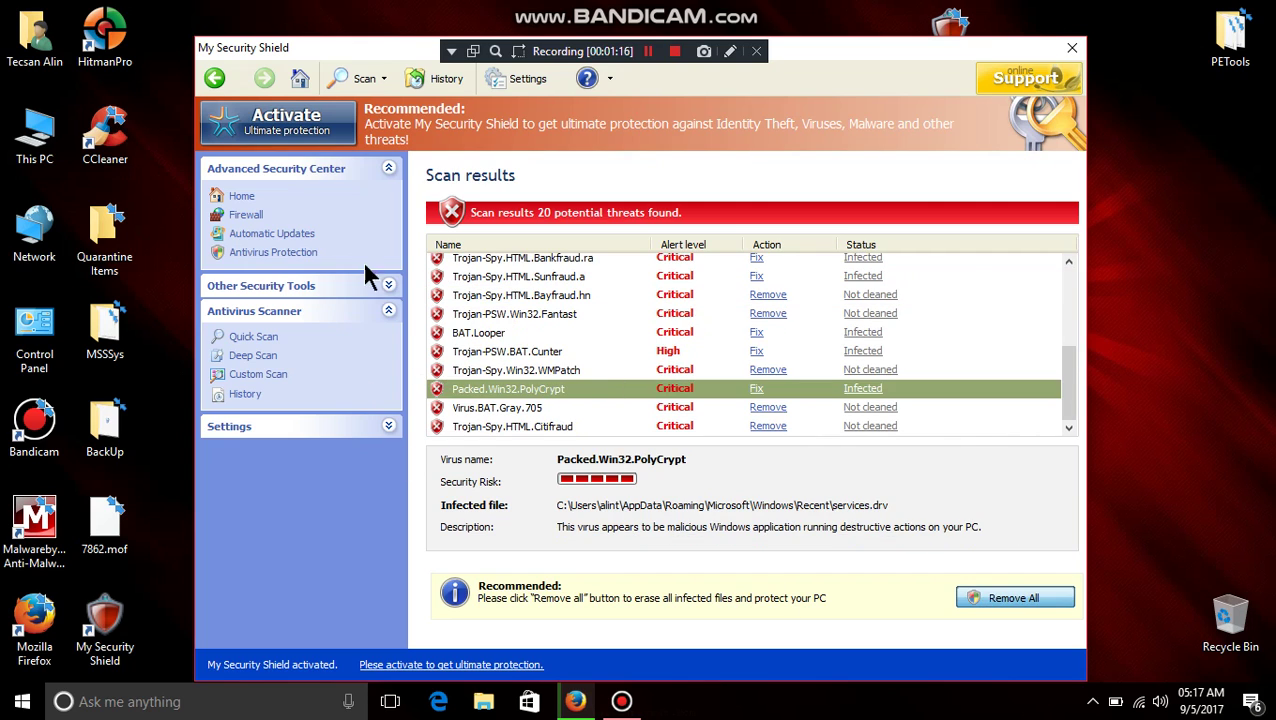
left_click(466, 334)
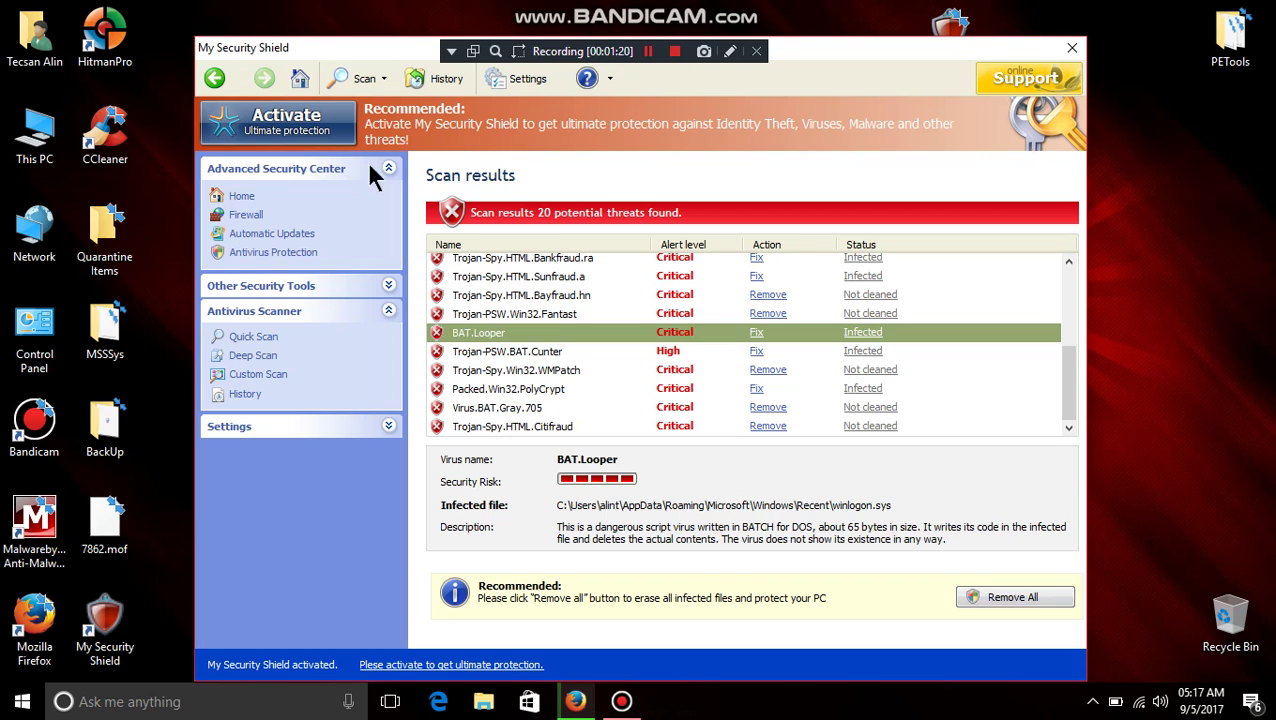
Step: Go back from the scan results to the quick scan page and expand the Other Security Tools and Settings groups
left_click(660, 397)
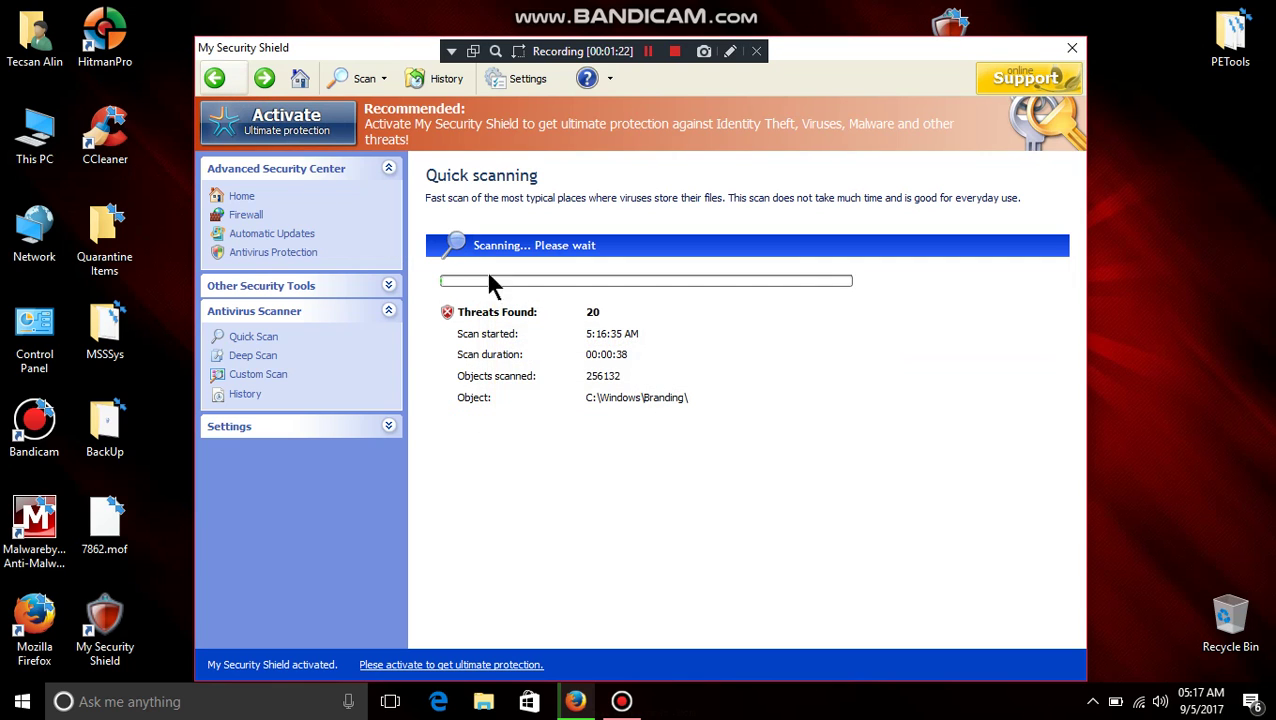
left_click(266, 82)
left_click(222, 82)
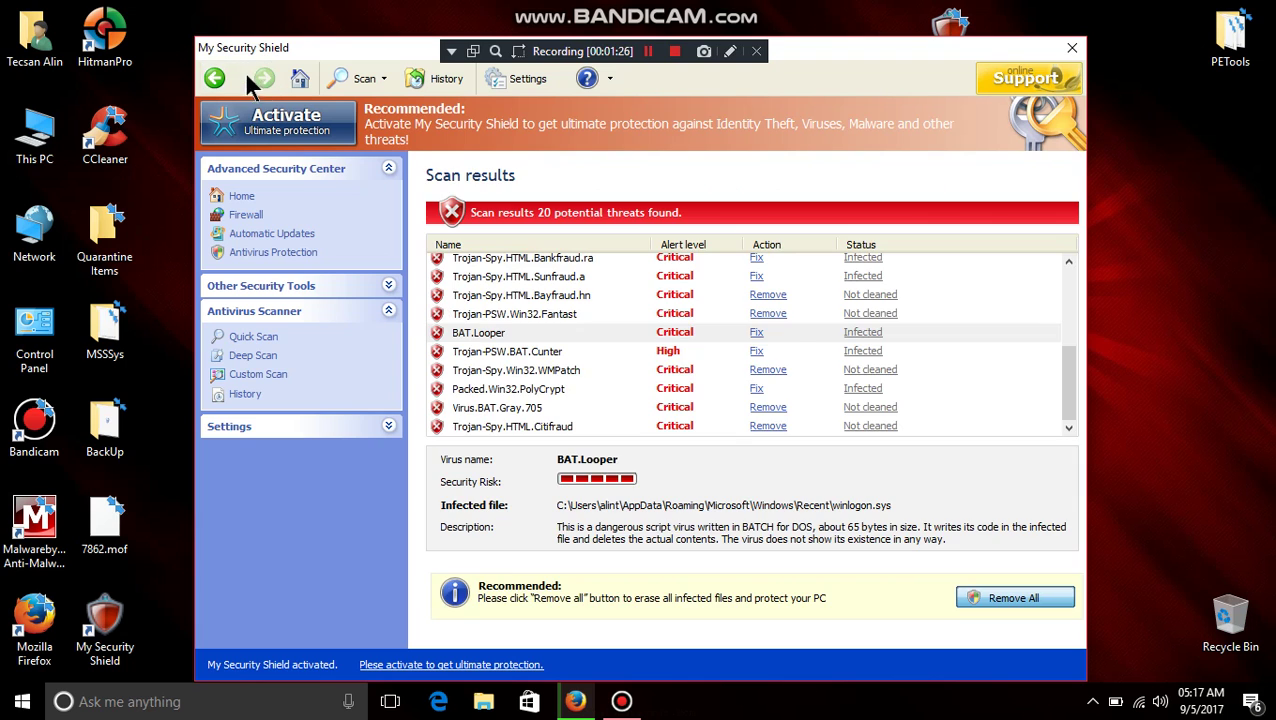
left_click(660, 397)
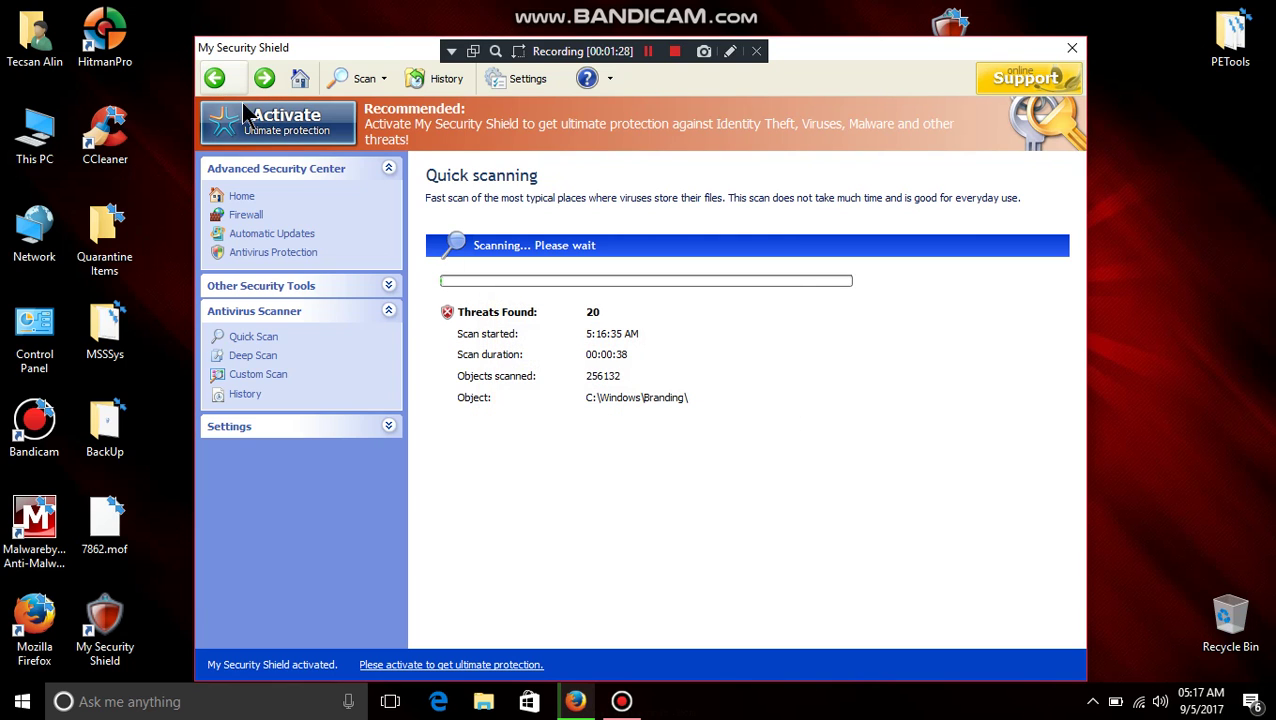
left_click(297, 287)
left_click(270, 600)
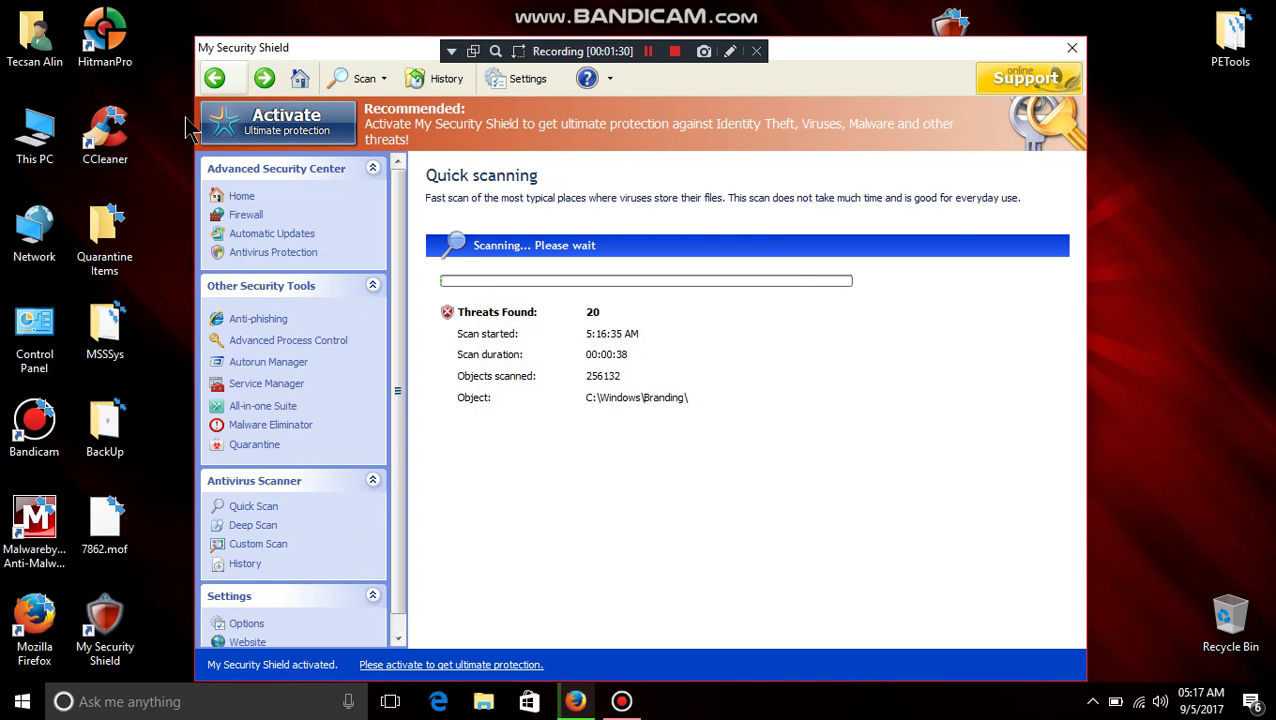
Step: Try to enable the firewall on the Security Essentials page and dismiss the activation offer, choosing to continue unprotected
left_click(216, 84)
left_click(495, 405)
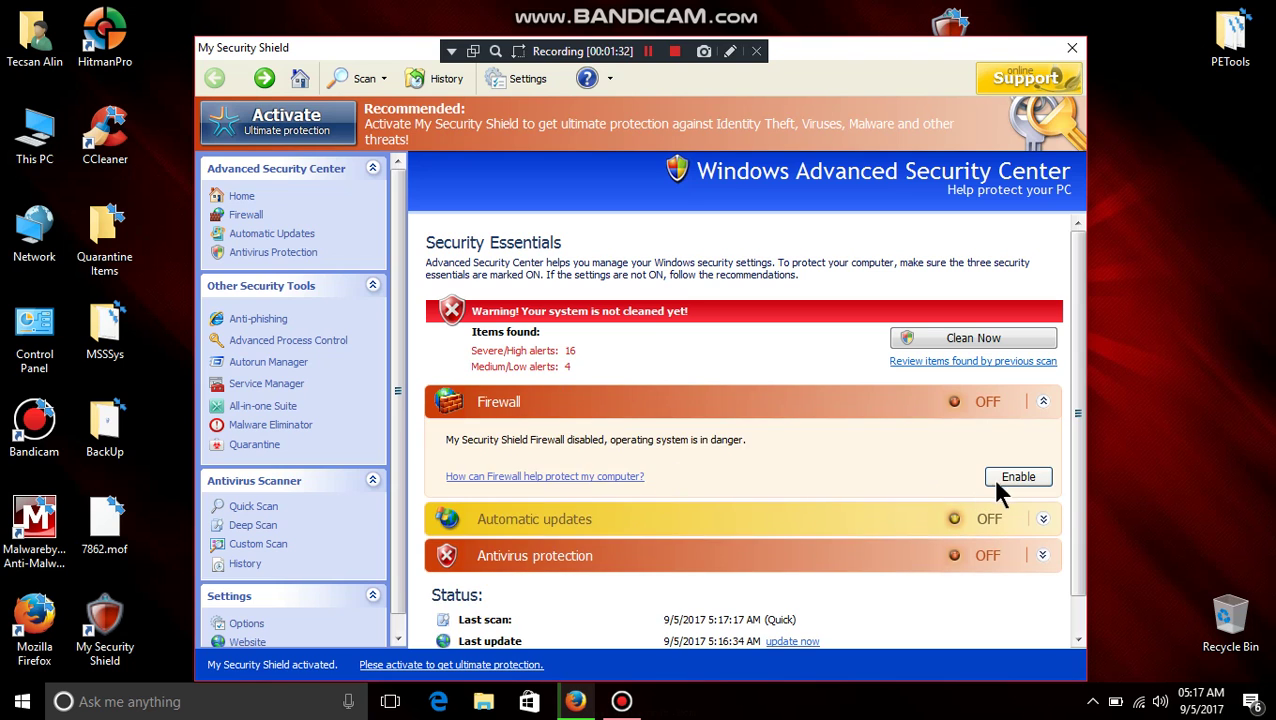
left_click(1003, 478)
left_click(834, 244)
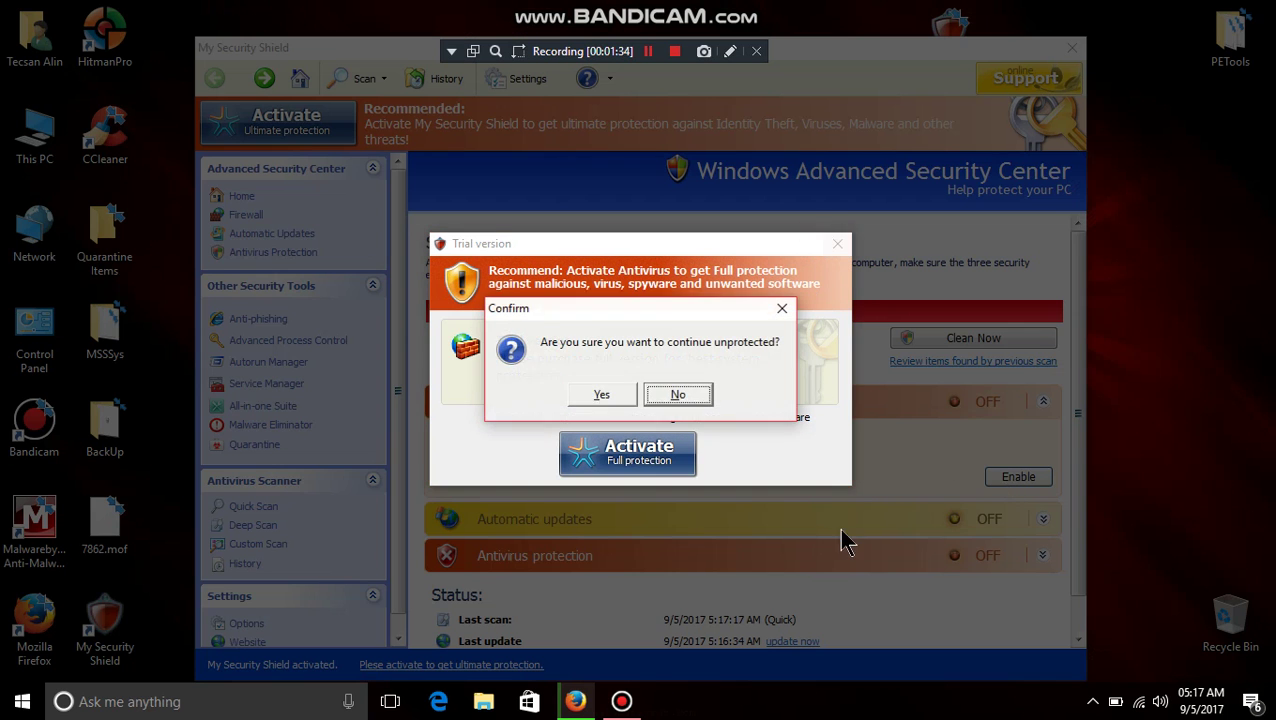
left_click(590, 395)
Step: Expand the Antivirus protection and Automatic updates sections of the Security Essentials page
left_click(653, 554)
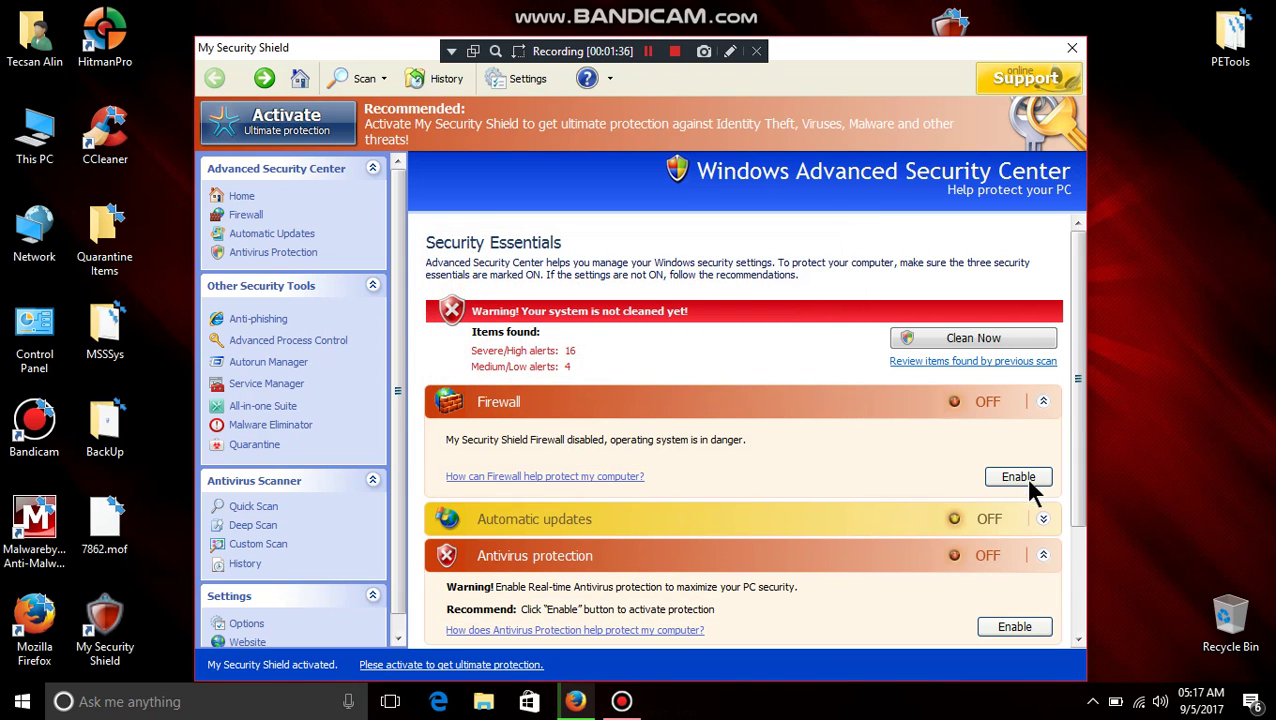
left_click_drag(1080, 478, 1076, 569)
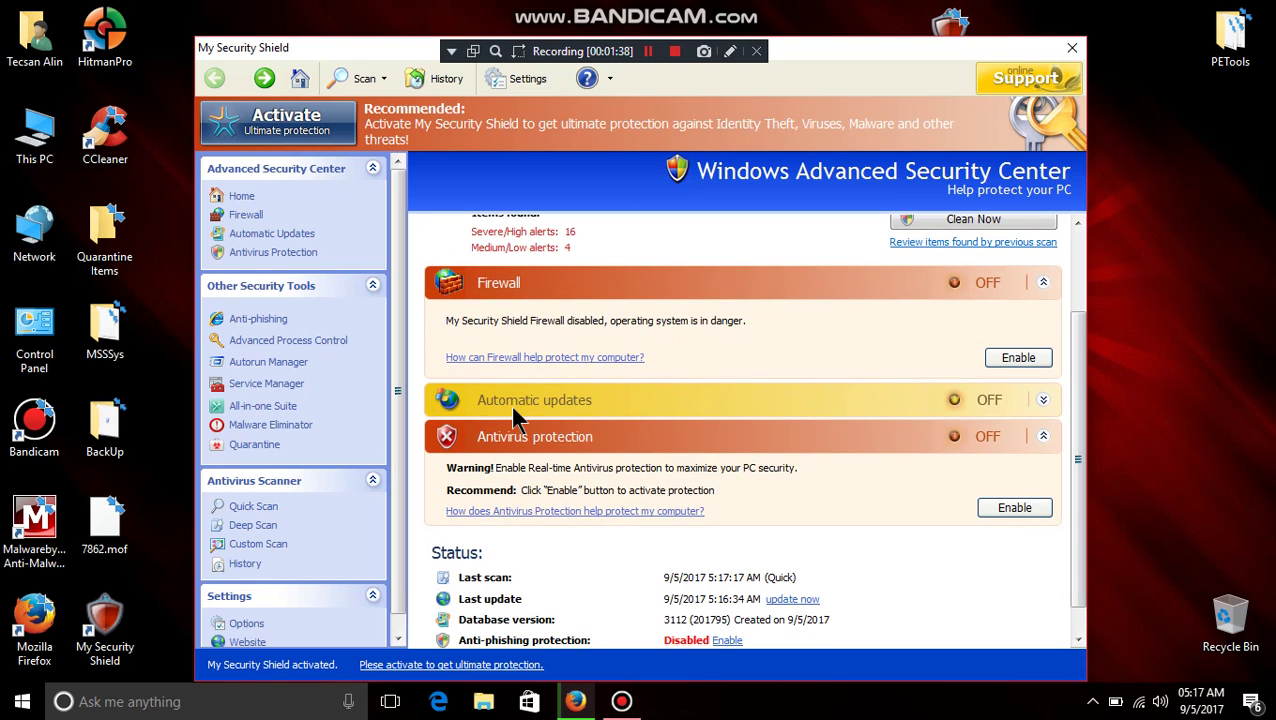
left_click(546, 404)
left_click(567, 403)
left_click(567, 403)
left_click_drag(393, 189, 430, 346)
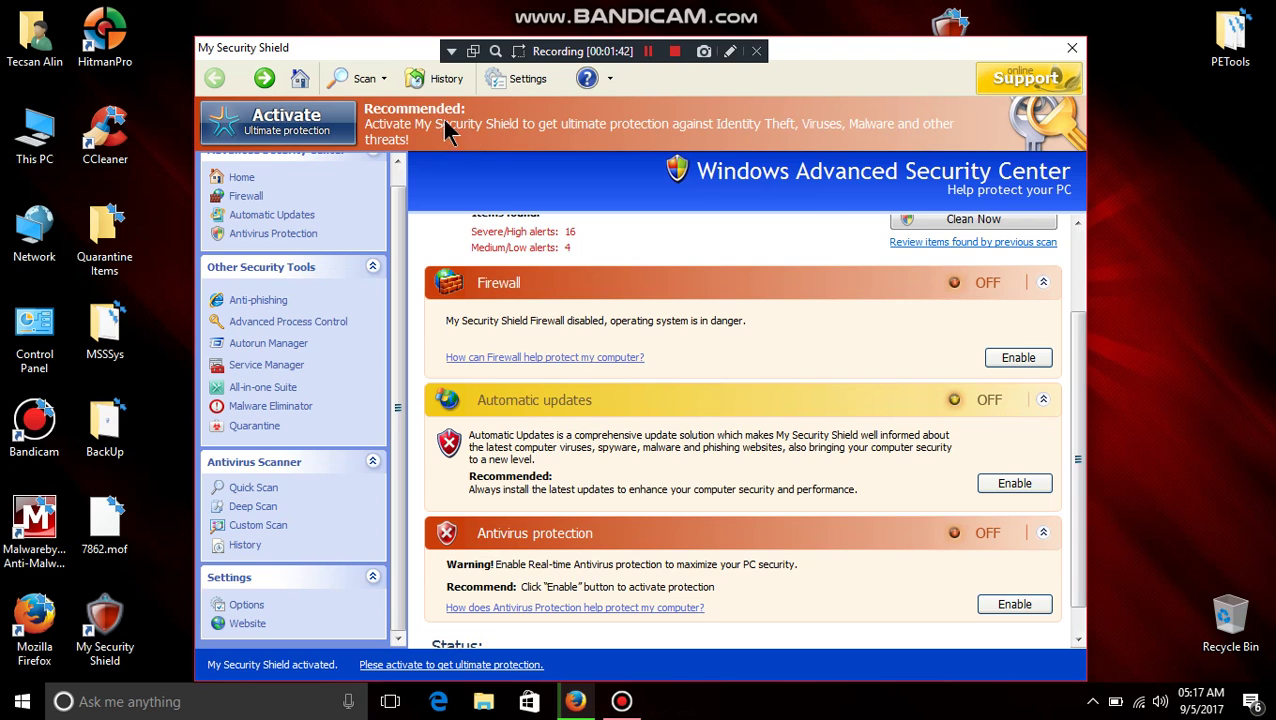
Step: Start a quick scan, stop it and run a deep scan instead
left_click(362, 80)
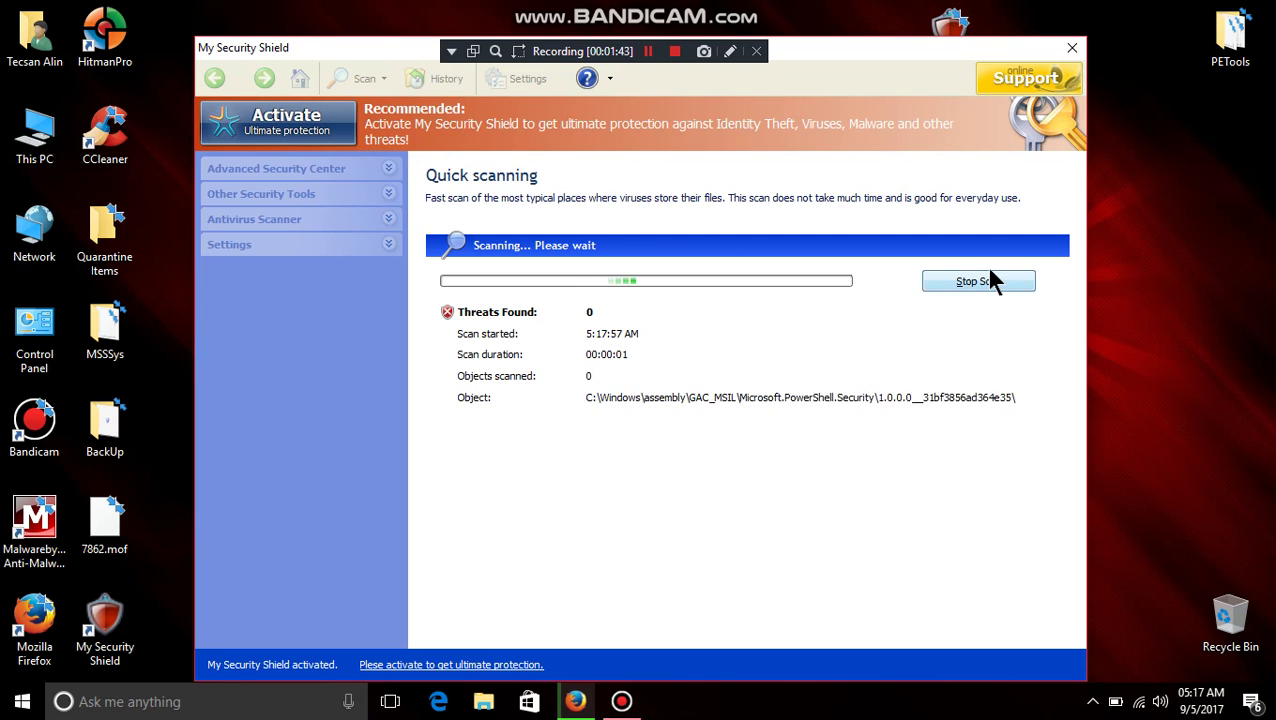
left_click(980, 282)
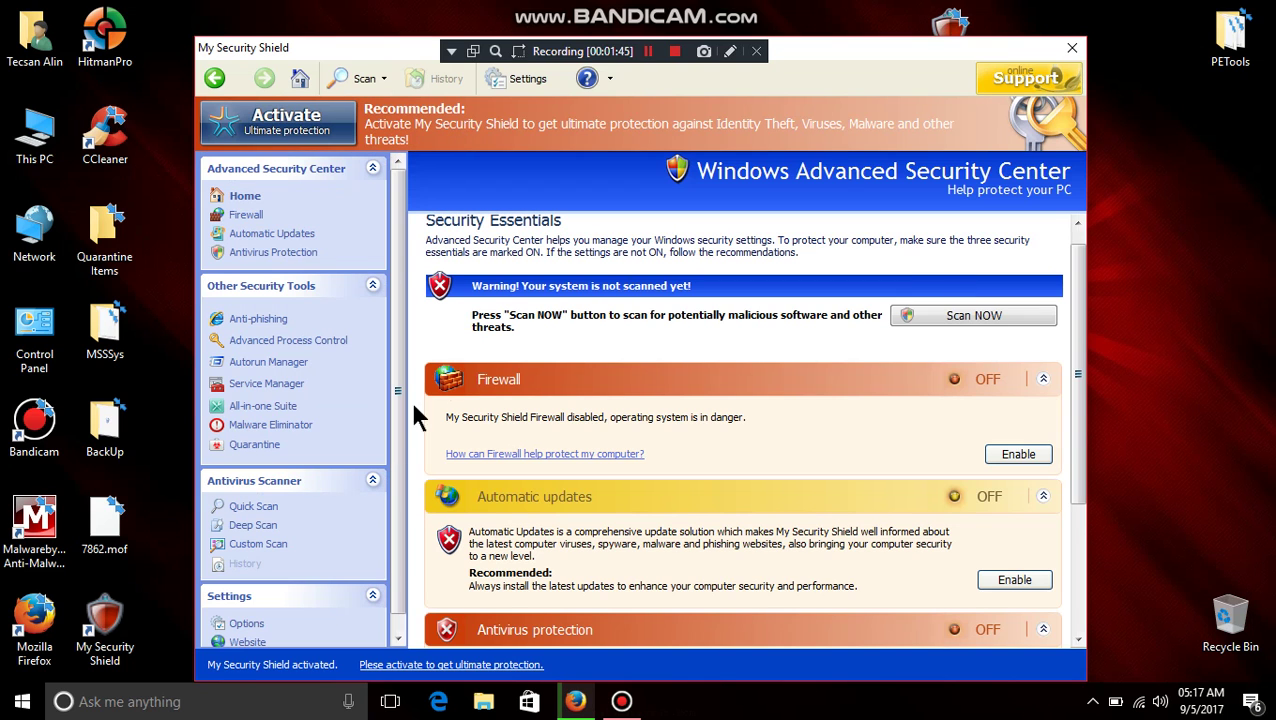
left_click(251, 527)
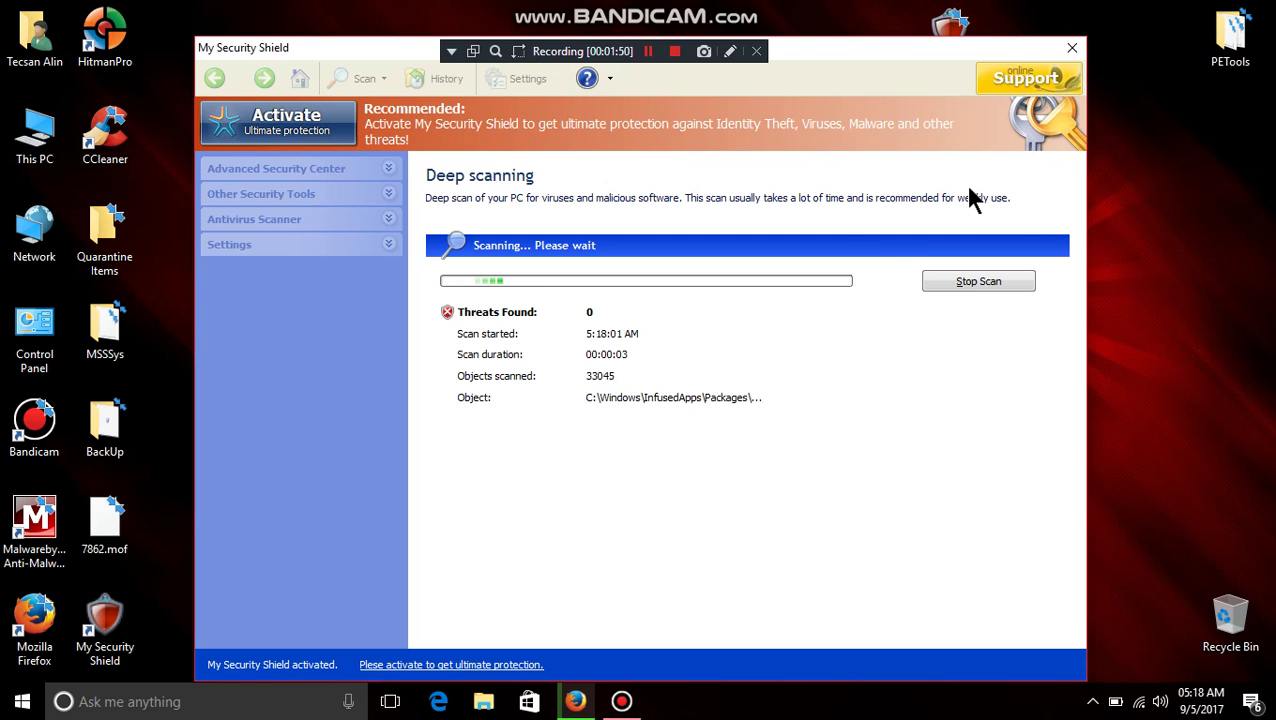
Step: Close the My Security Shield window while the deep scan runs and reopen it from the tray
left_click(1070, 50)
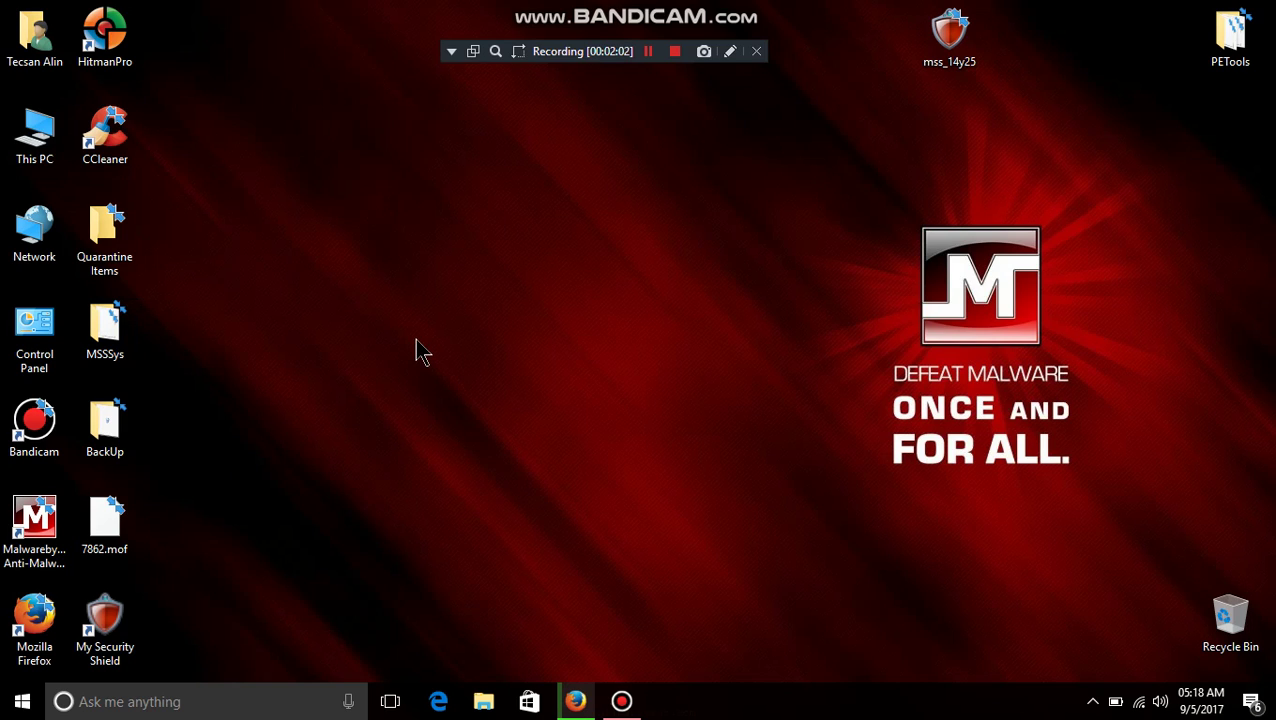
left_click(1092, 701)
left_click(1093, 663)
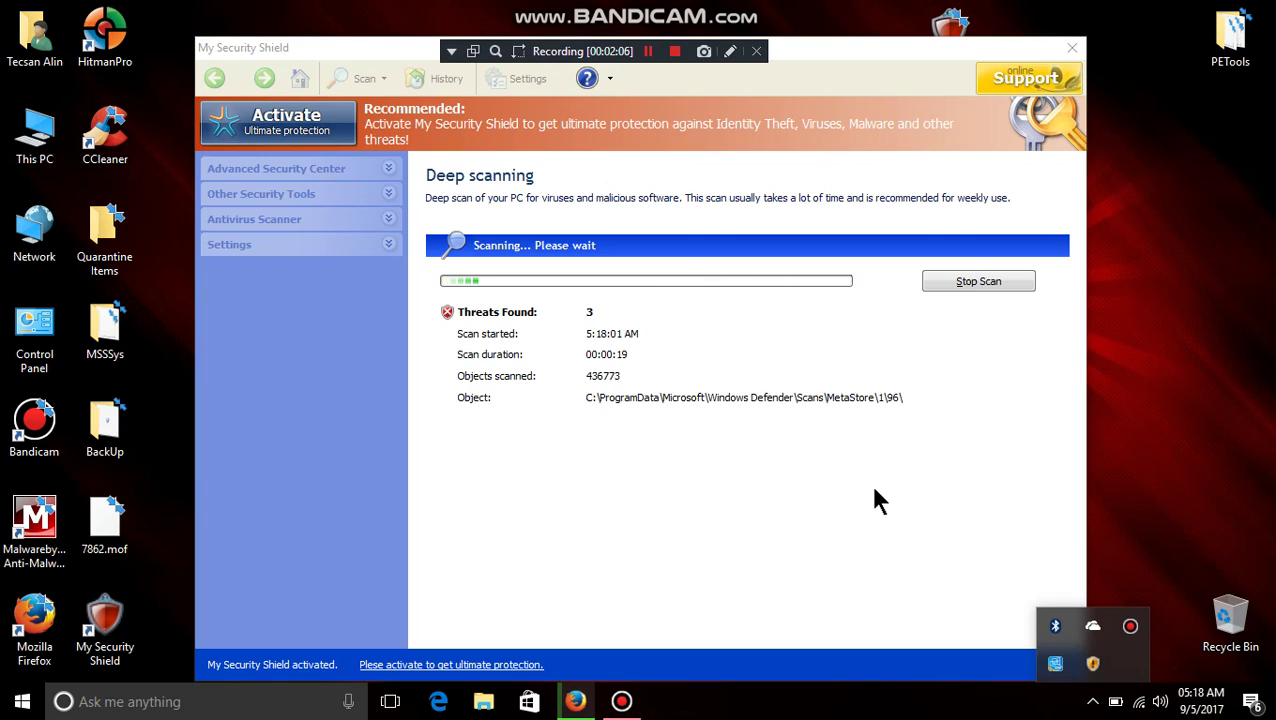
left_click(566, 706)
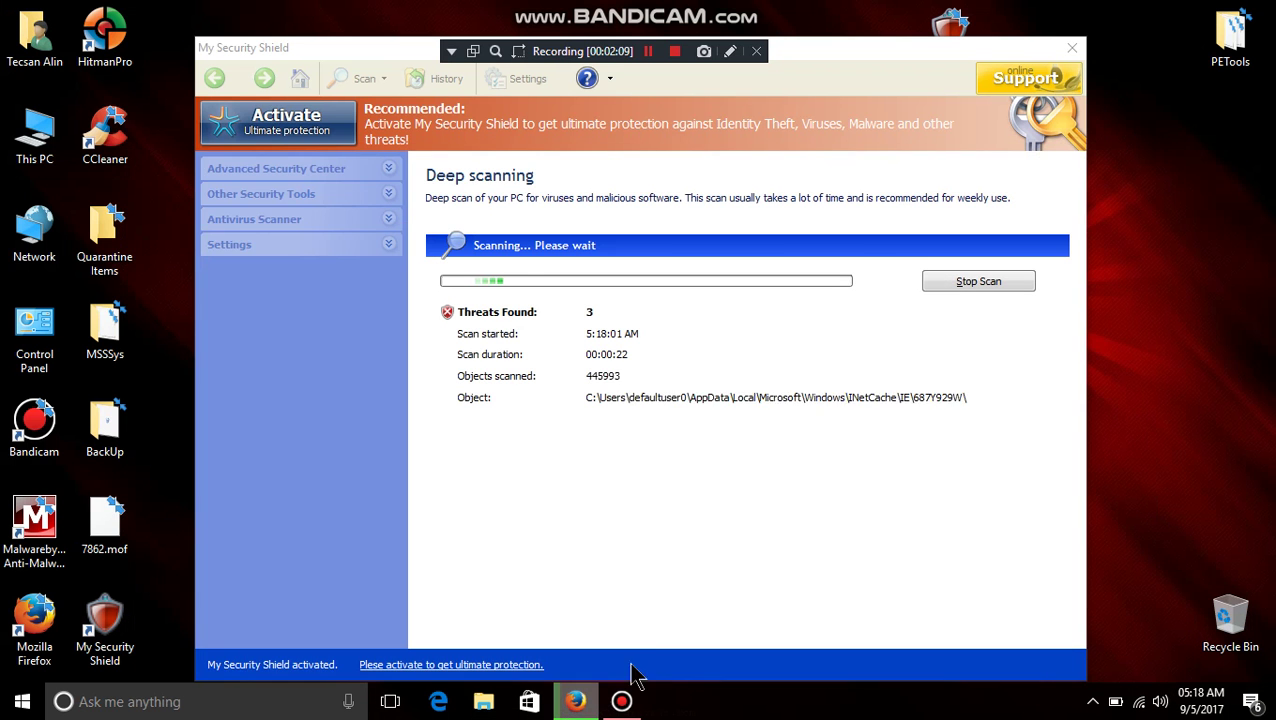
left_click(716, 450)
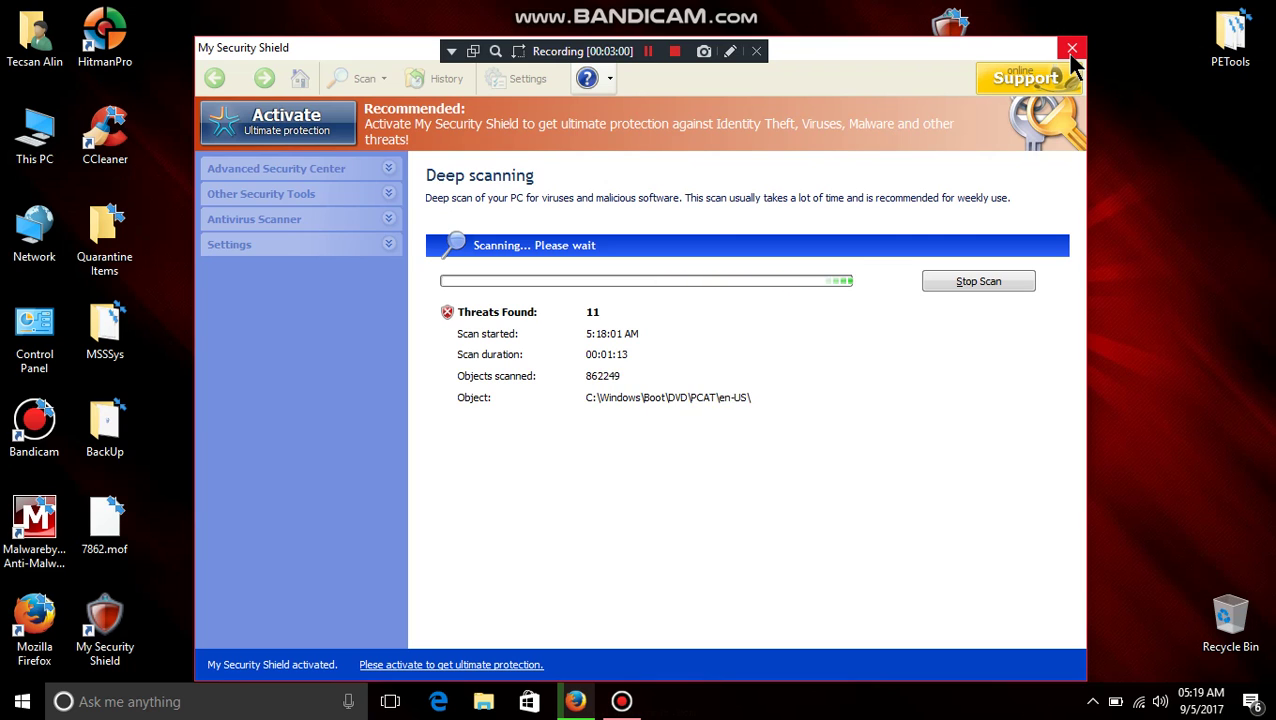
Step: Close the scan window, browse the infected files listed in the warning and try to remove all of them
left_click(1071, 50)
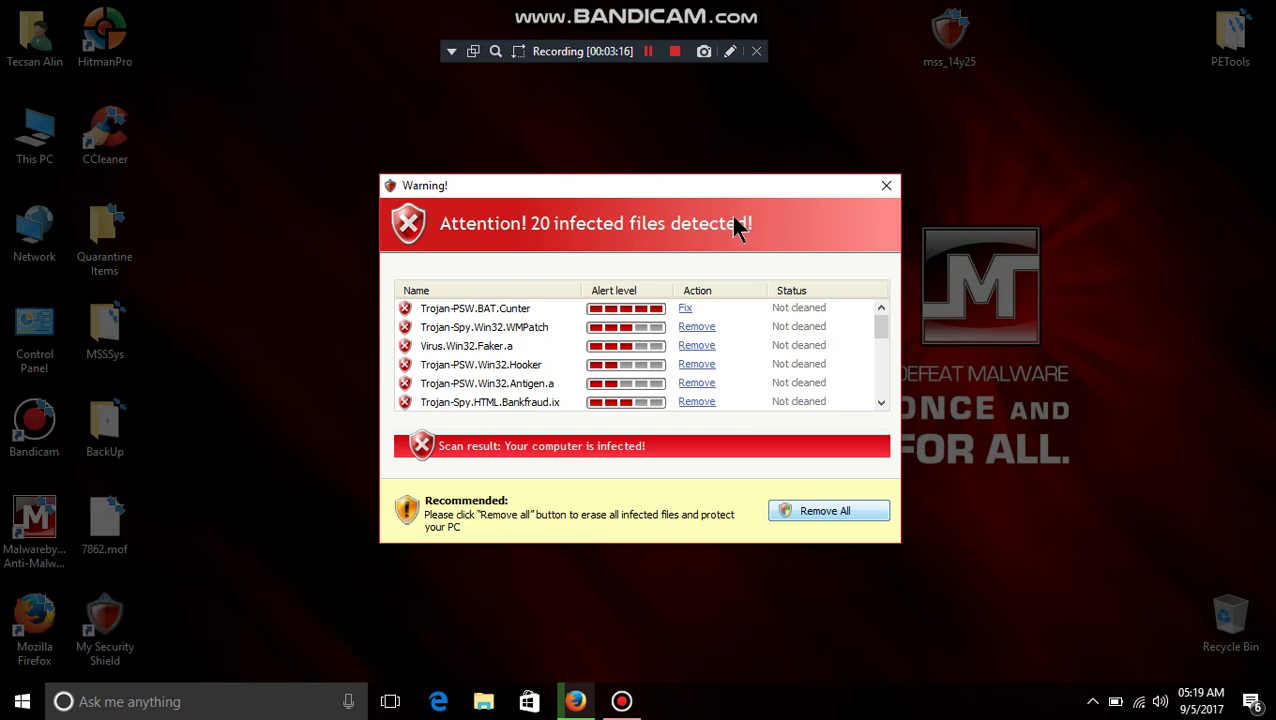
left_click(519, 364)
left_click(528, 345)
scroll(556, 378, "down", 5)
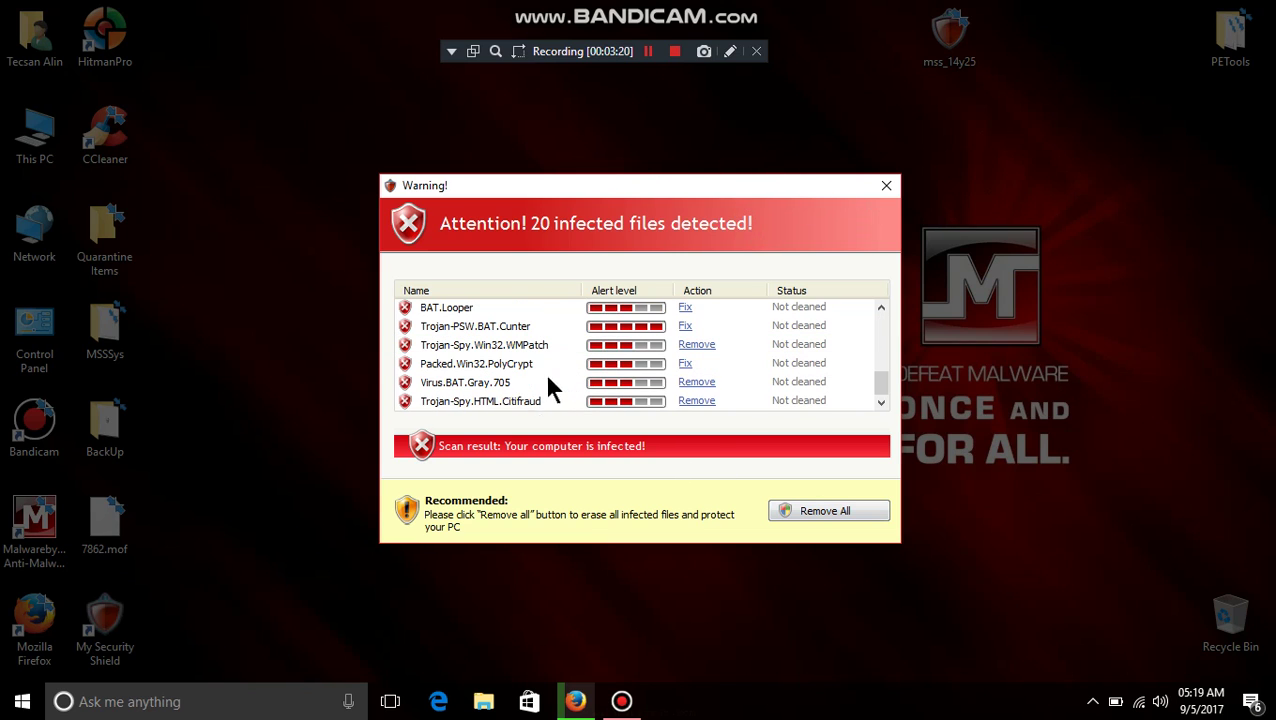
left_click(840, 511)
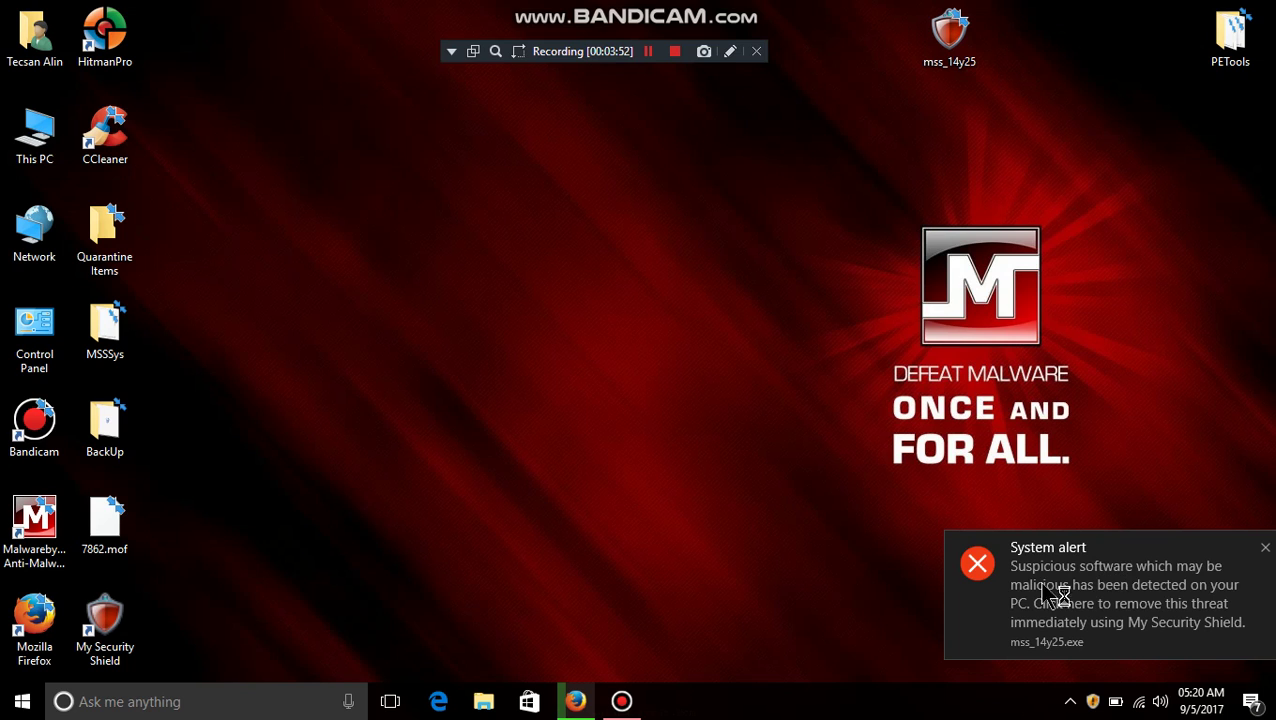
Step: Reopen the My Security Shield window and go to its Options page, declining to remove all threats
left_click(983, 584)
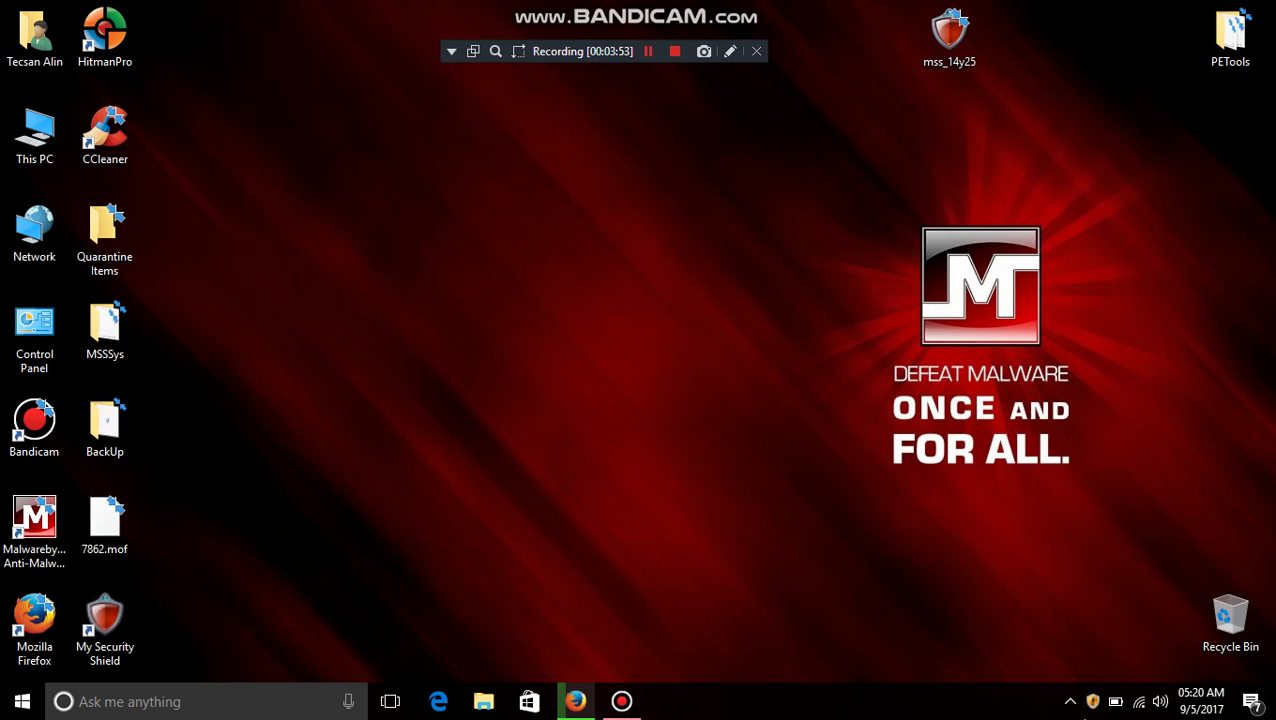
left_click(1070, 701)
left_click(1093, 663)
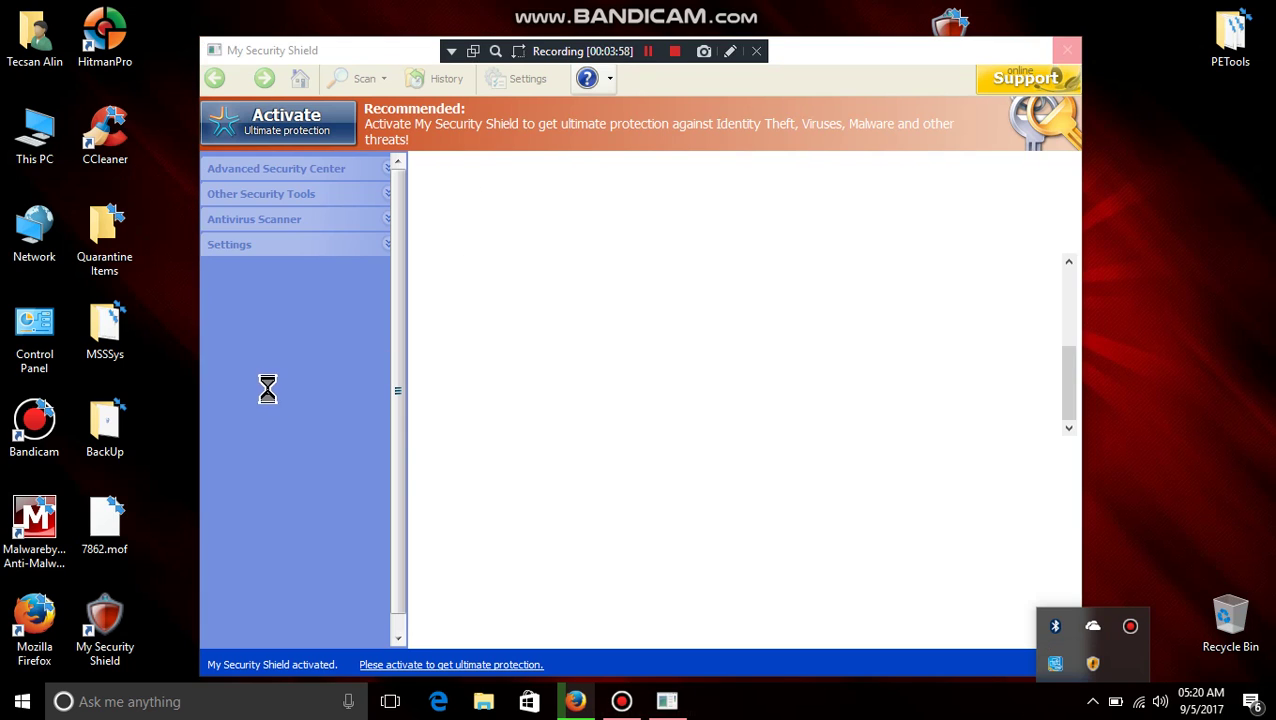
left_click(667, 703)
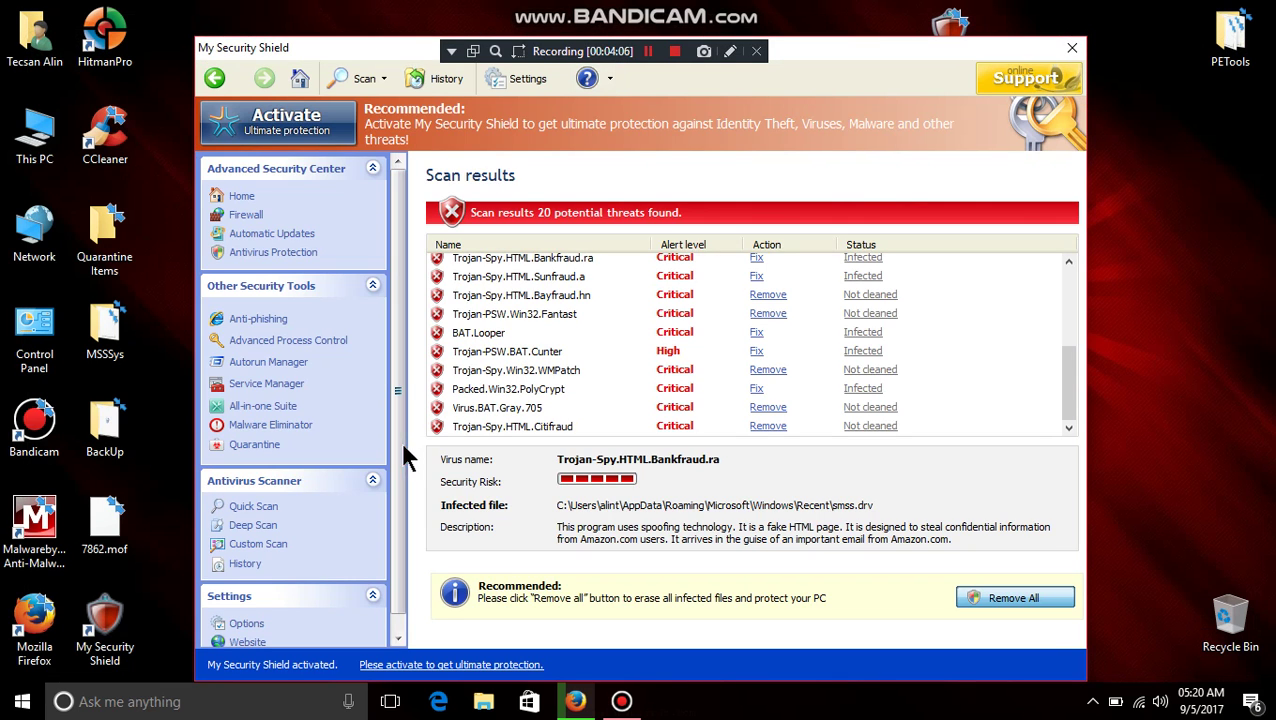
scroll(390, 592, "down", 1)
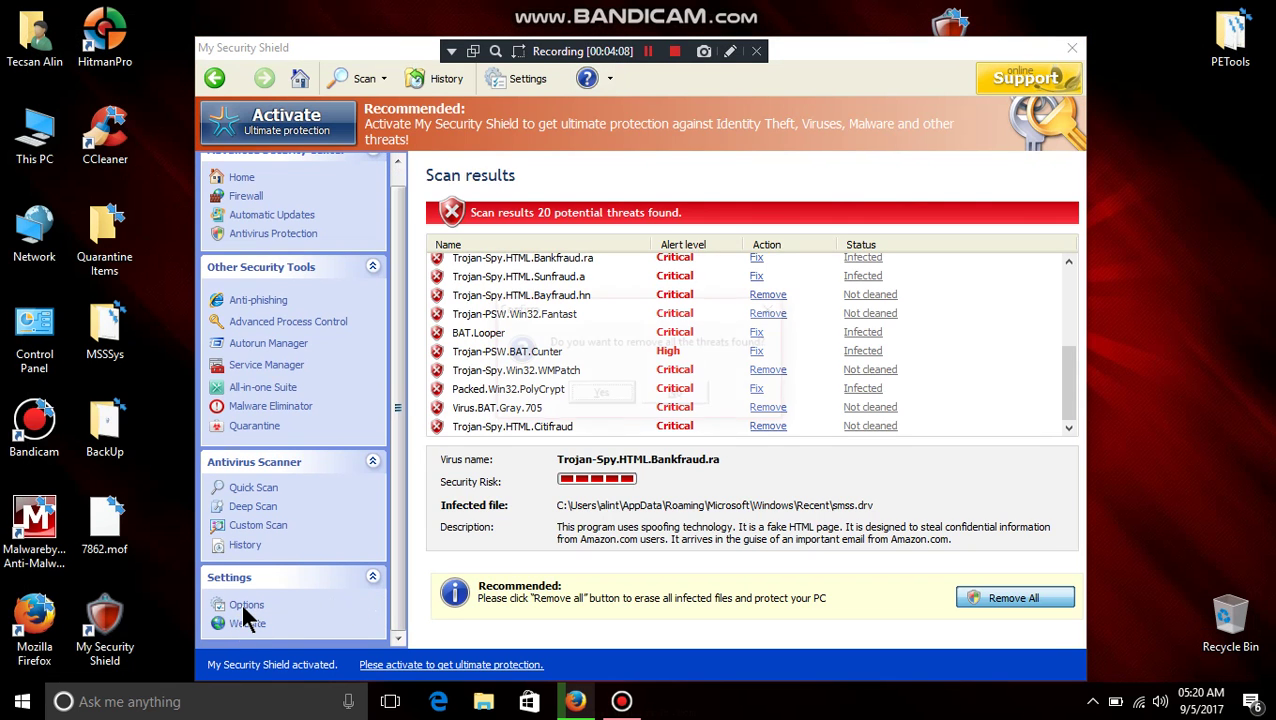
left_click(677, 395)
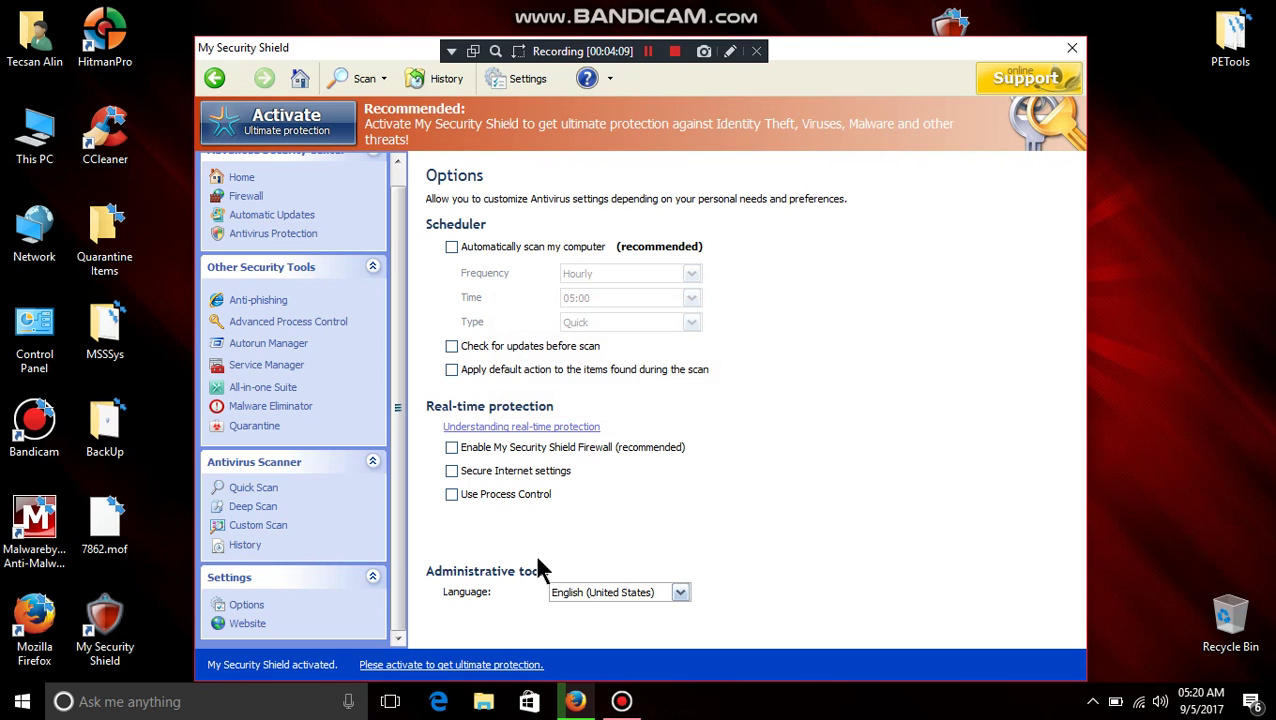
Step: Try out the interface languages, switching between French (France), English (United States) and Spanish (Spain)
left_click(582, 592)
left_click(600, 634)
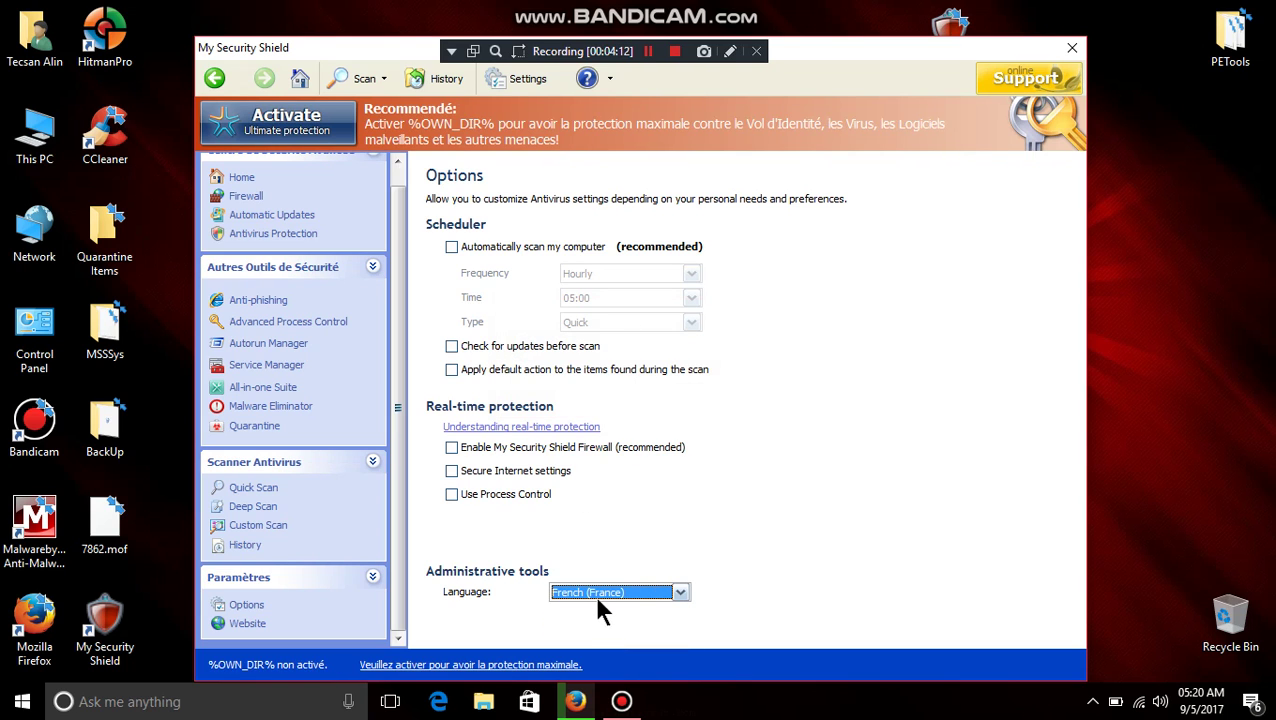
left_click(590, 592)
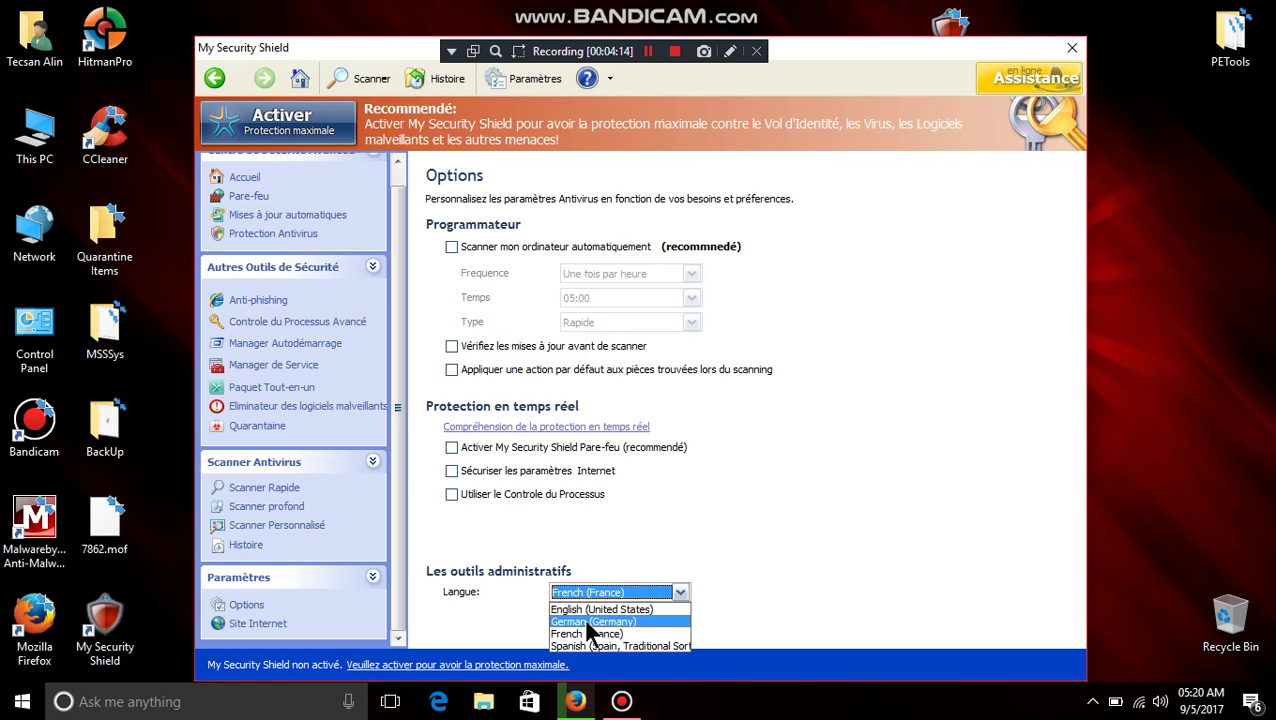
left_click(588, 605)
left_click(584, 589)
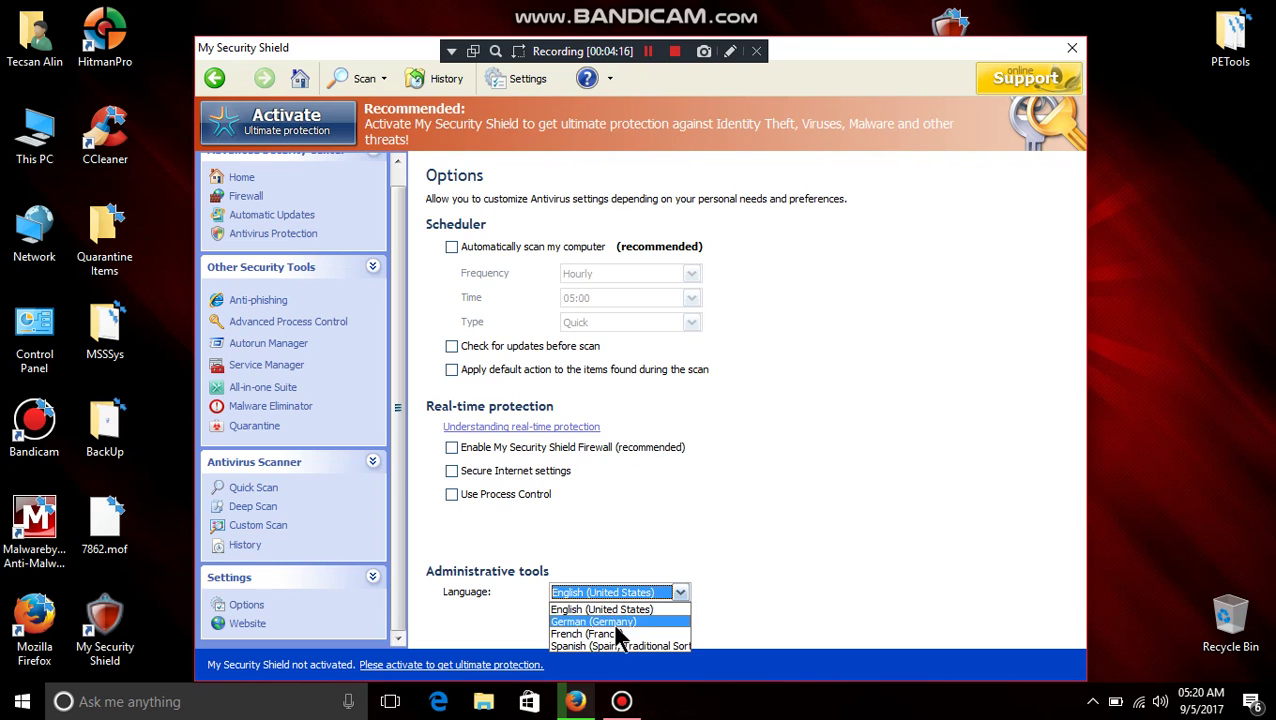
left_click(612, 634)
scroll(599, 595, "up", 1)
scroll(593, 590, "down", 2)
left_click(594, 597)
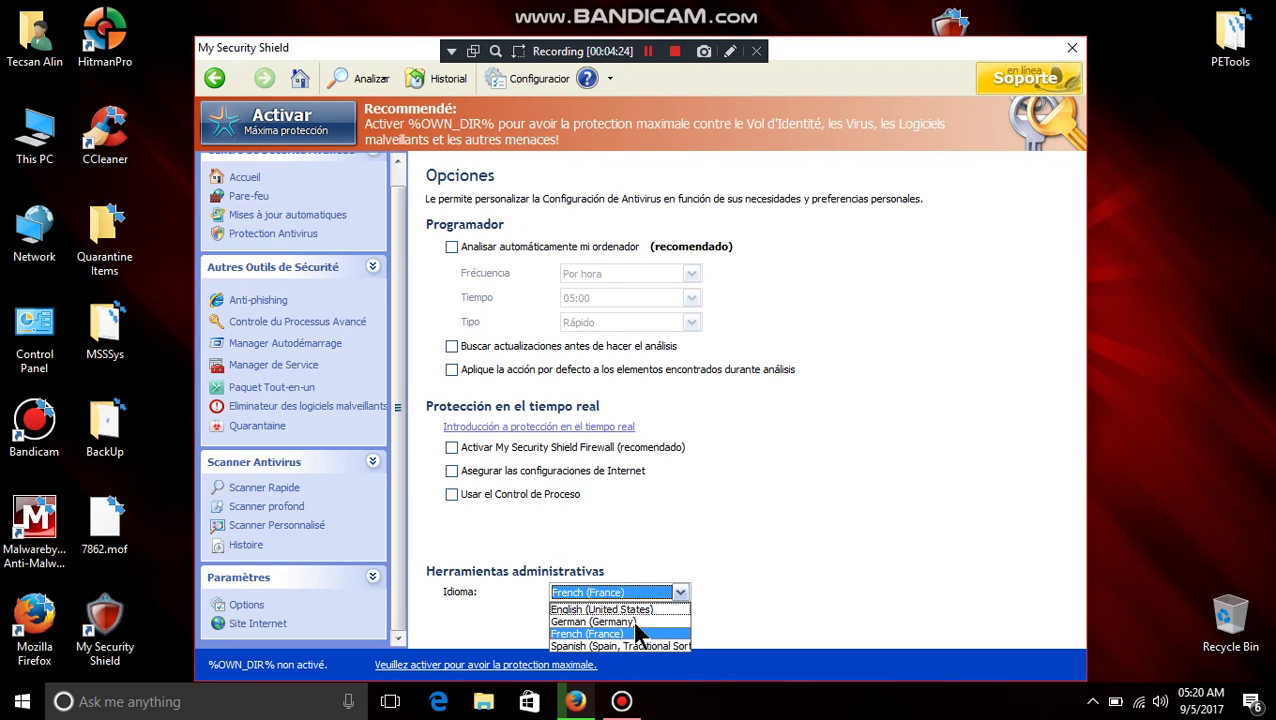
Step: Check the help options and set the interface language to English (United States)
left_click(592, 85)
left_click(609, 78)
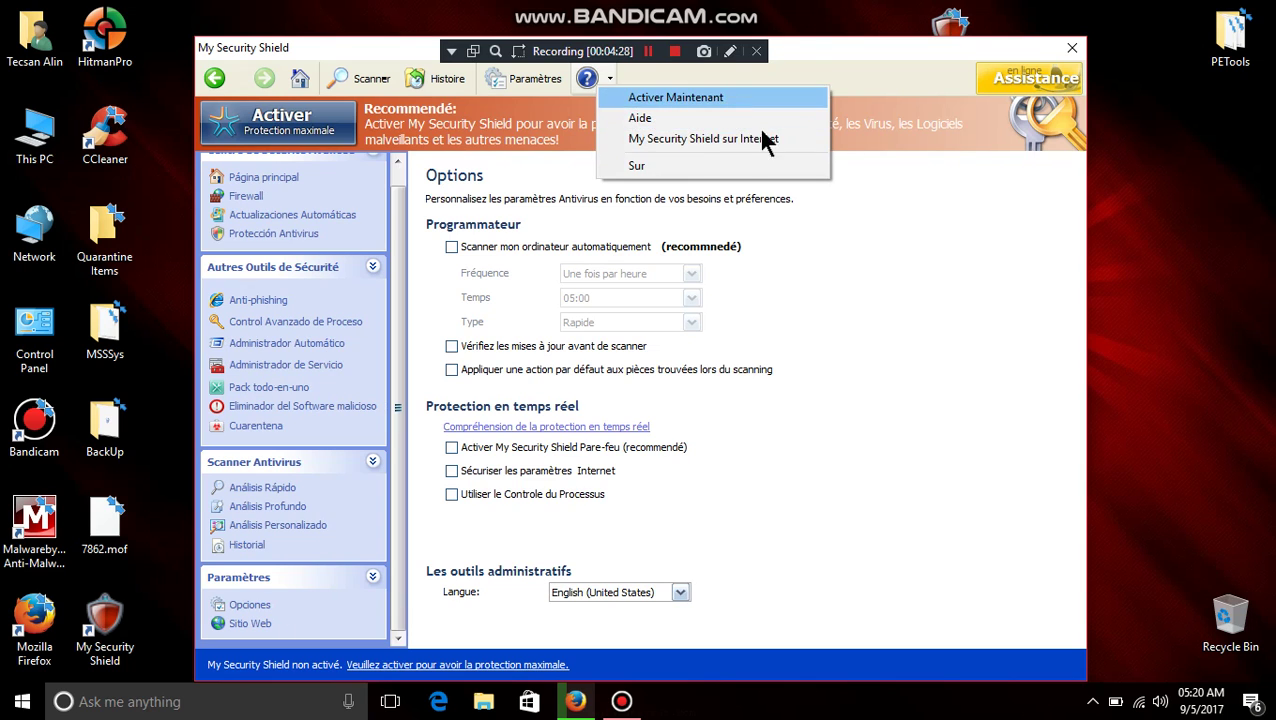
left_click(630, 592)
left_click(630, 592)
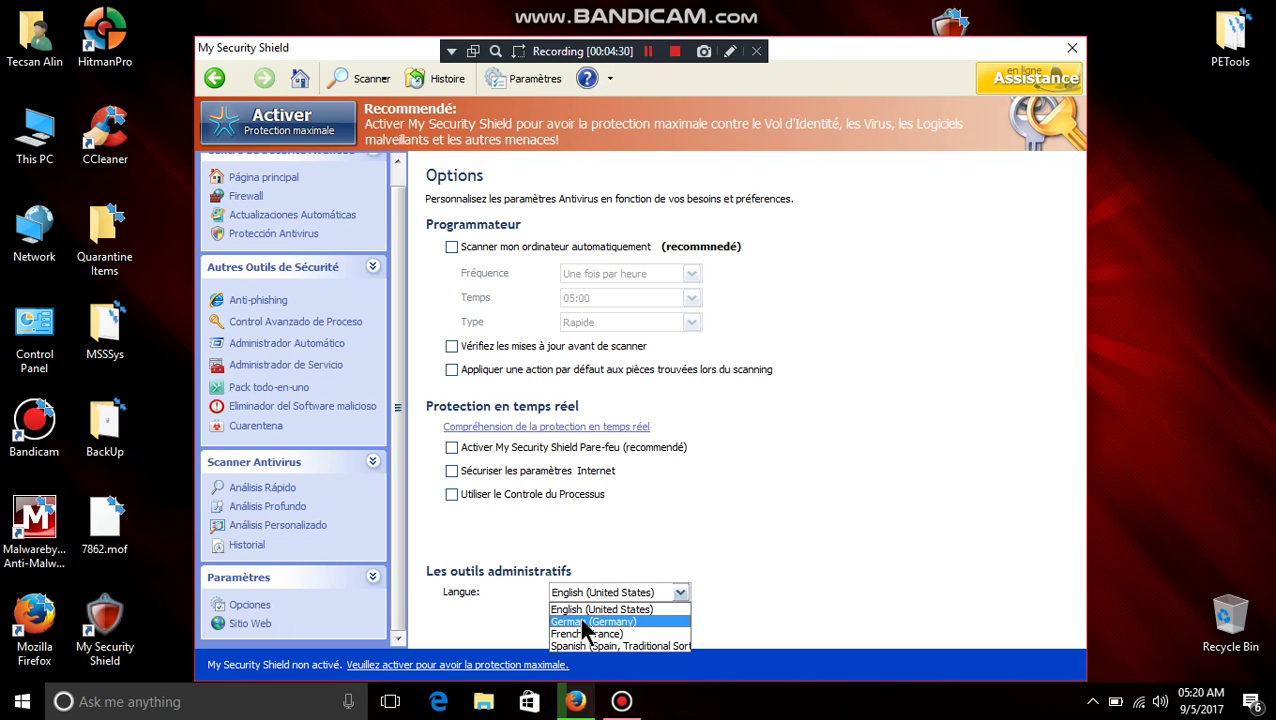
left_click(576, 606)
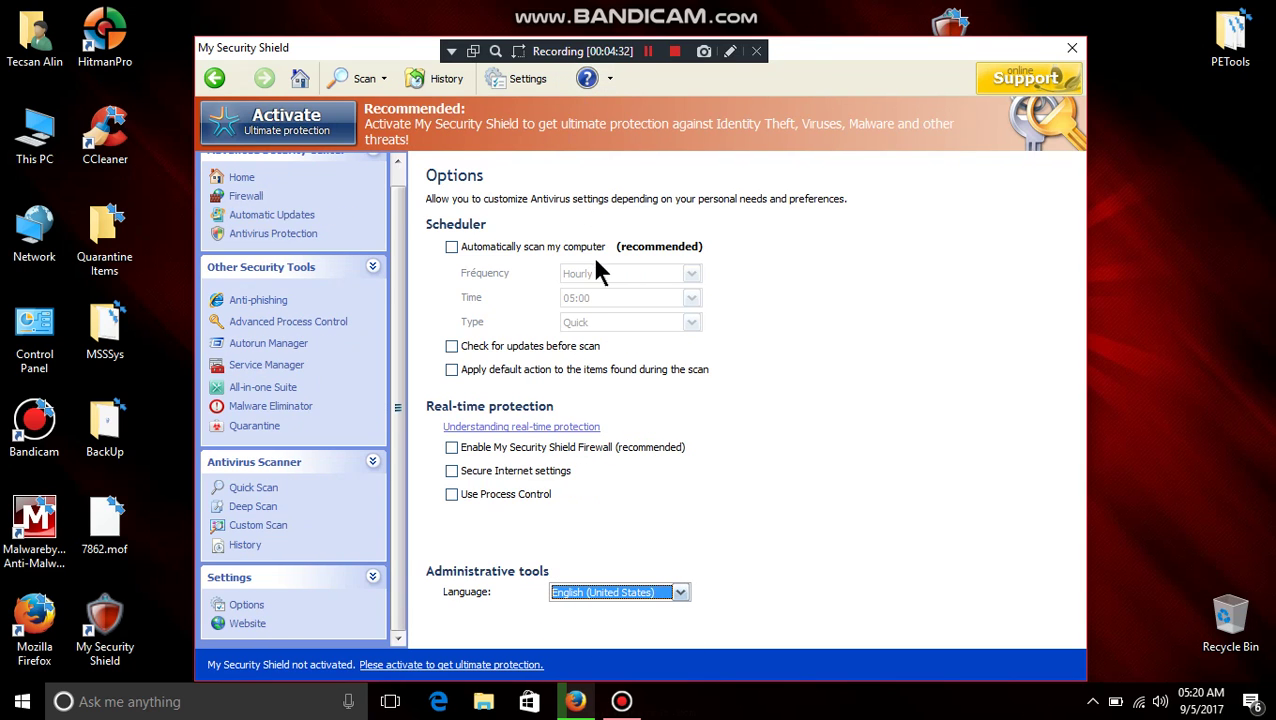
Step: Open the product activation registration window, capture an image of it and close it
left_click(590, 79)
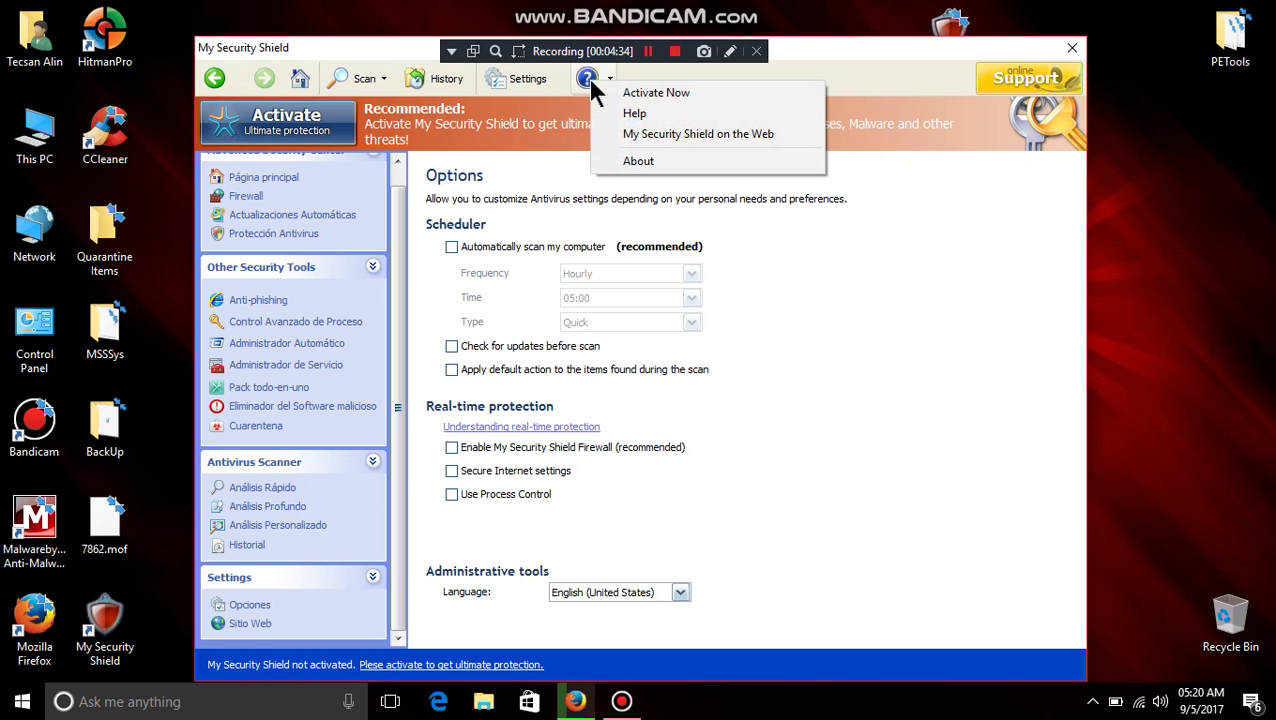
left_click(630, 96)
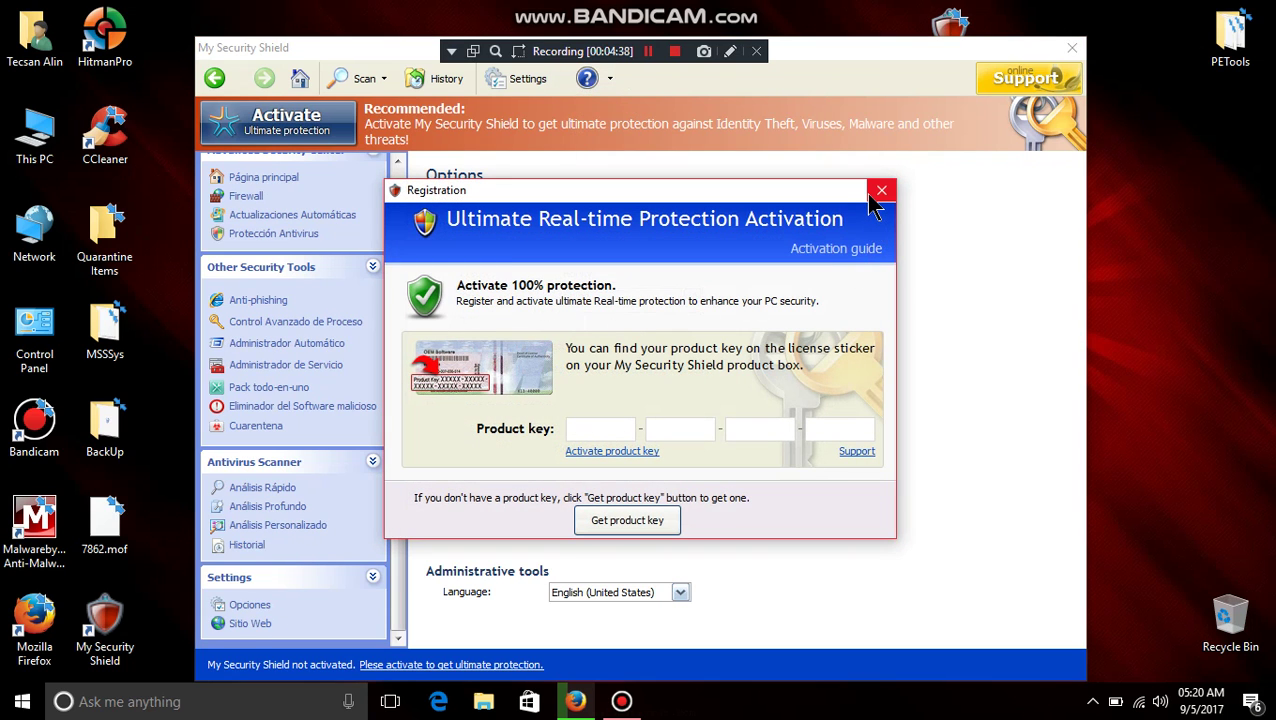
left_click_drag(595, 207, 556, 213)
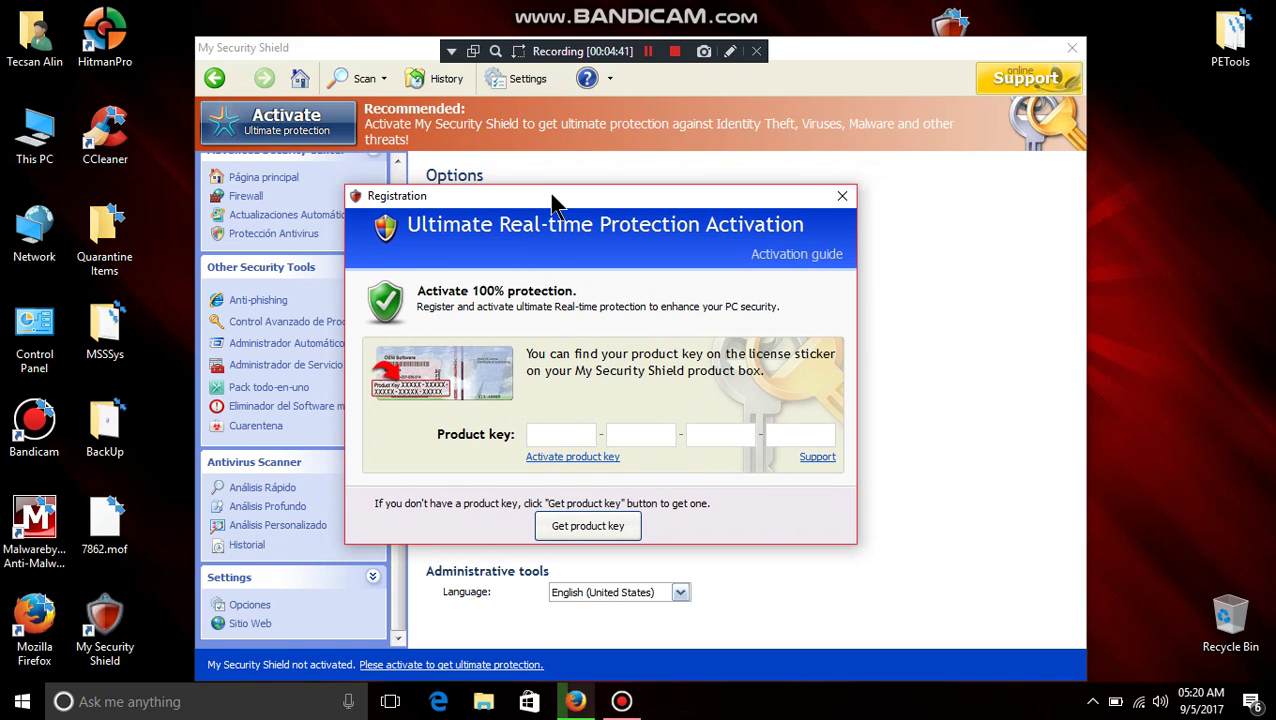
left_click_drag(507, 218, 539, 209)
left_click(704, 51)
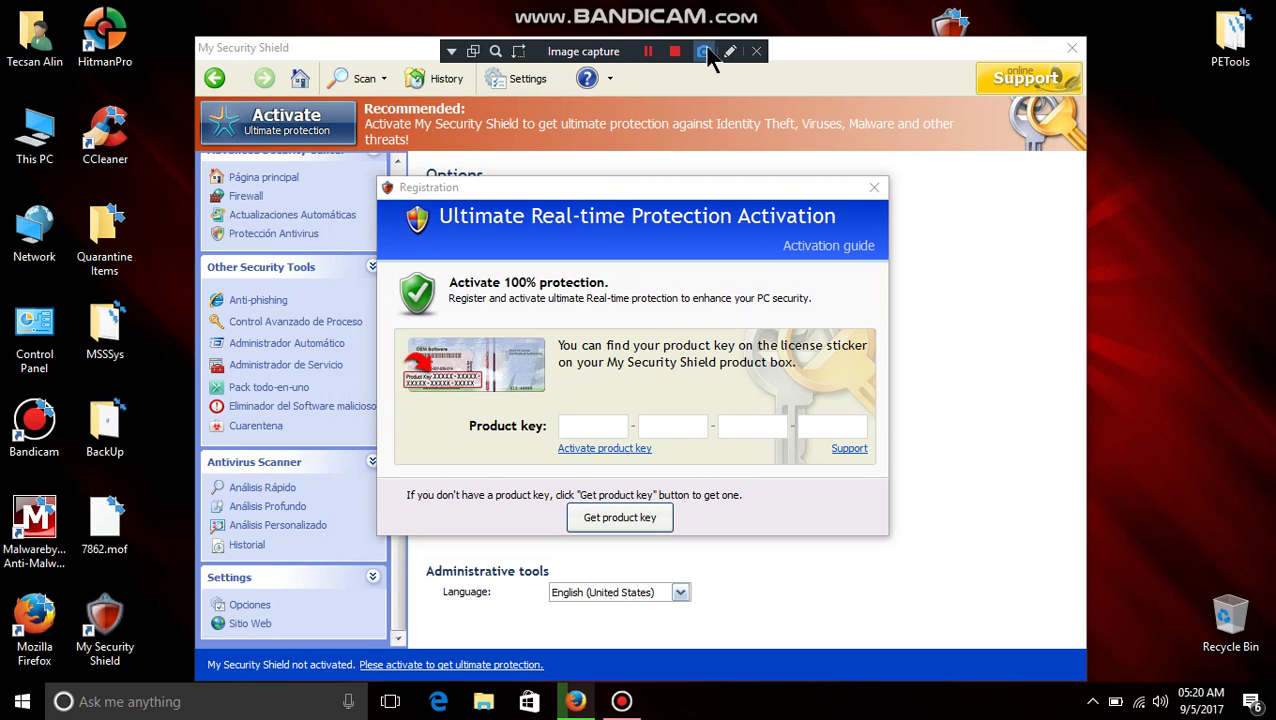
left_click(660, 295)
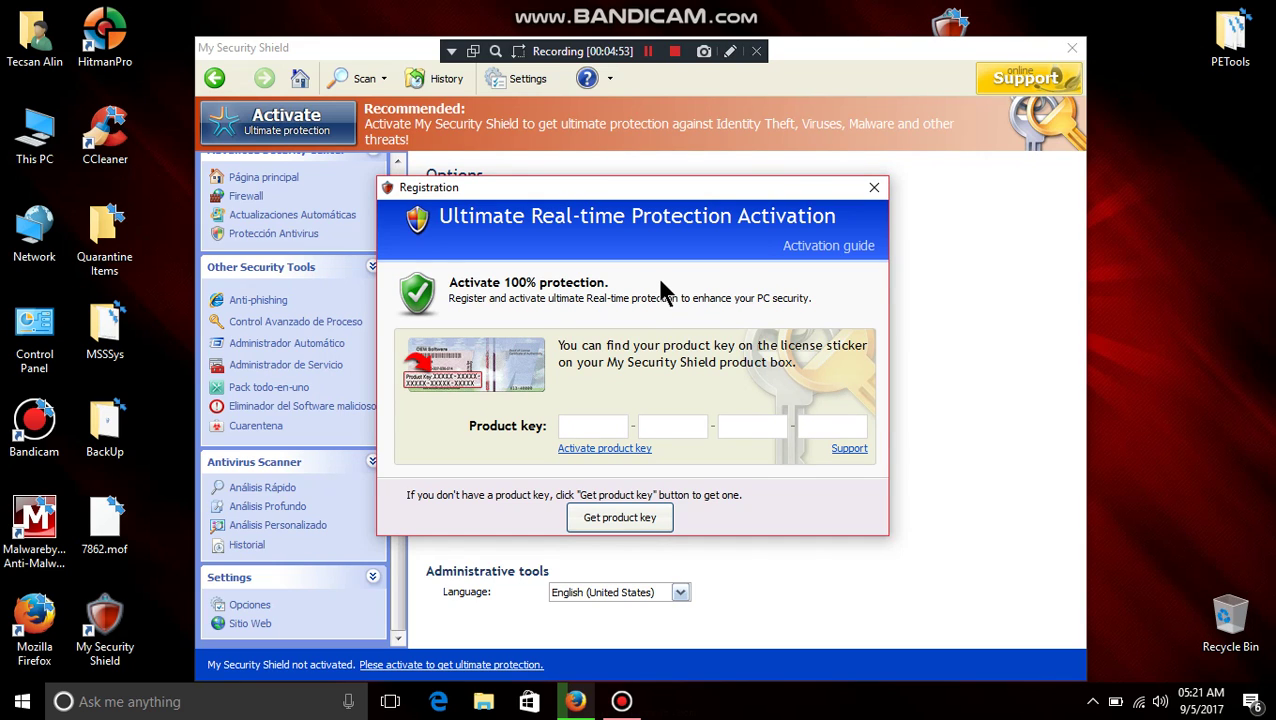
left_click(874, 187)
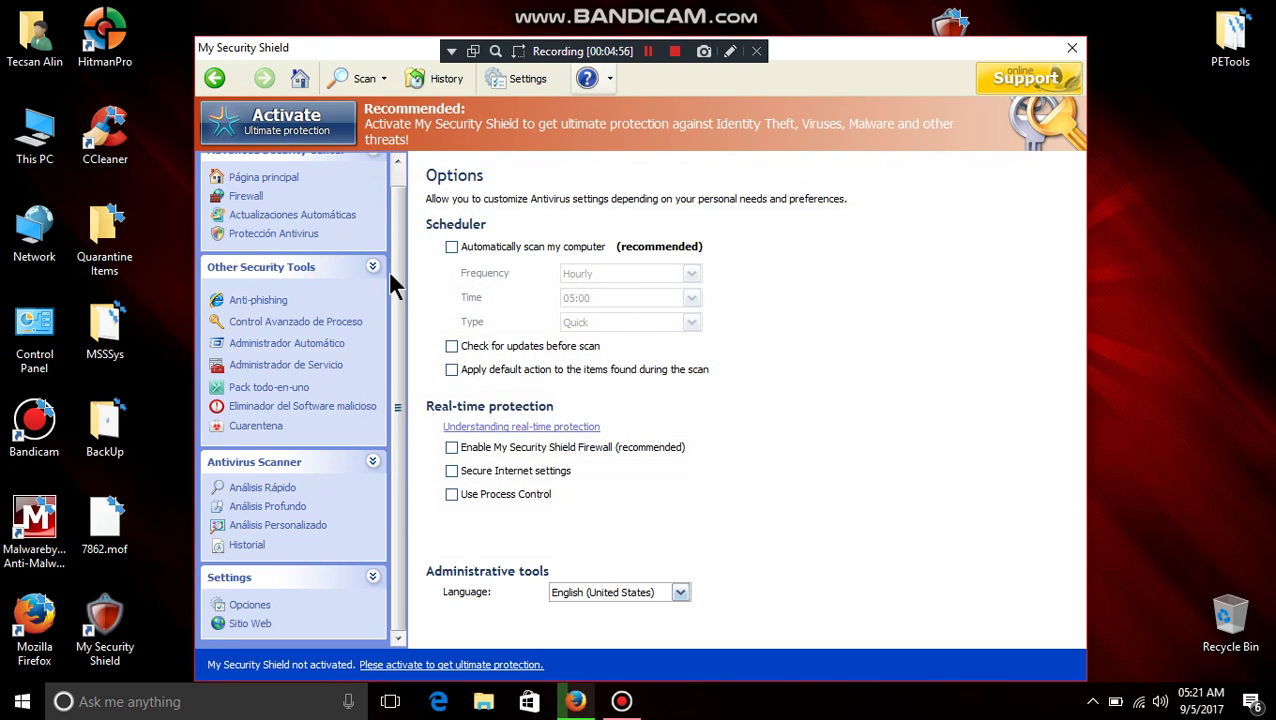
Step: View the Security Essentials page of the Advanced Security Center and close the My Security Shield window
scroll(390, 271, "up", 1)
left_click(284, 199)
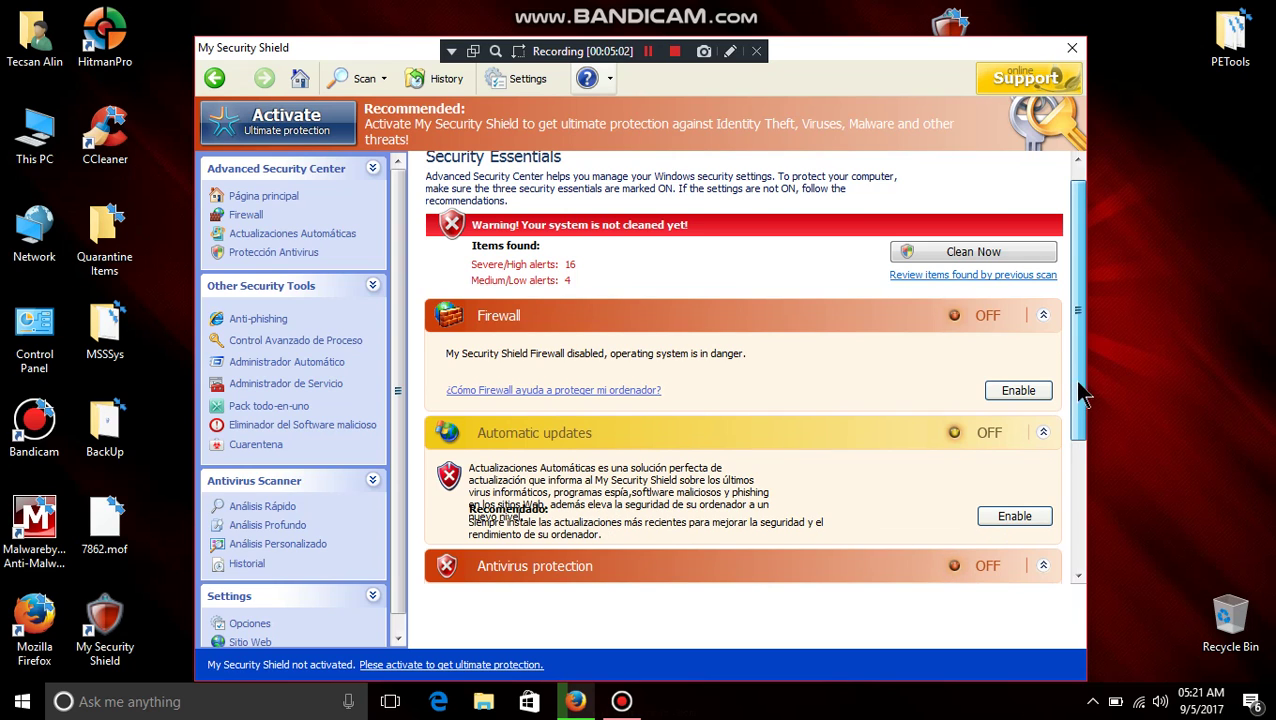
scroll(1077, 370, "up", 1)
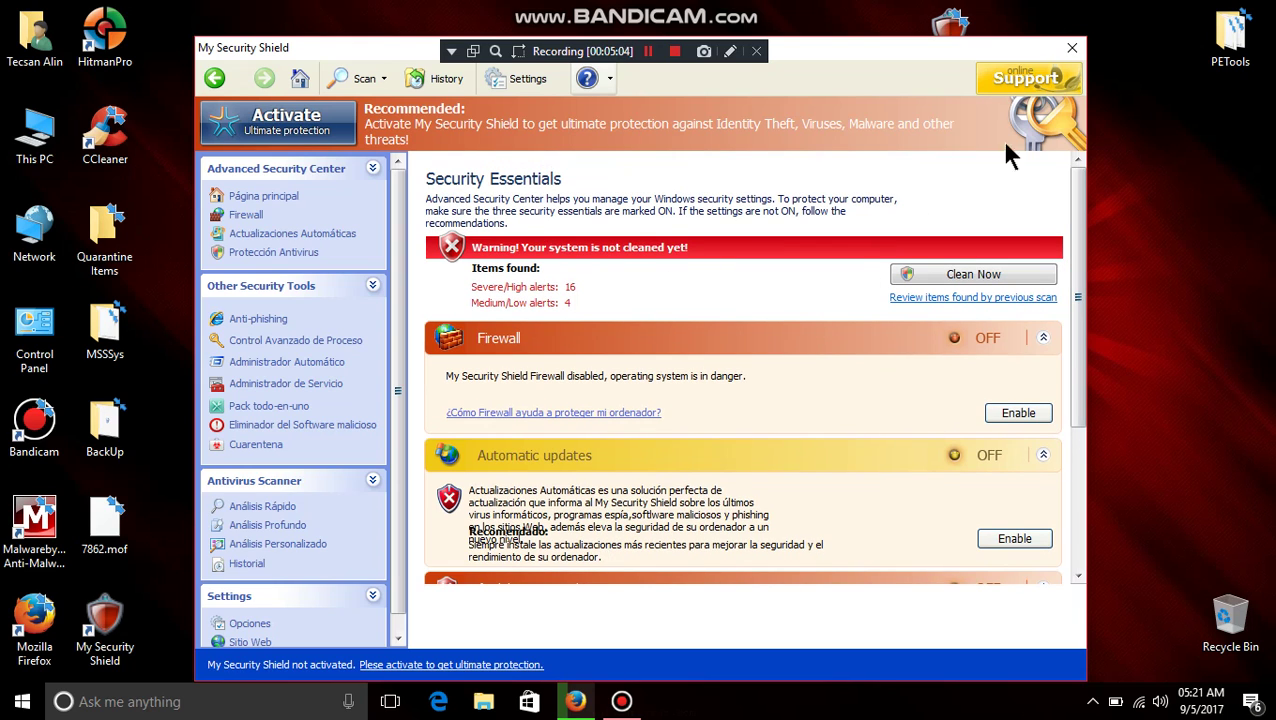
left_click(1071, 49)
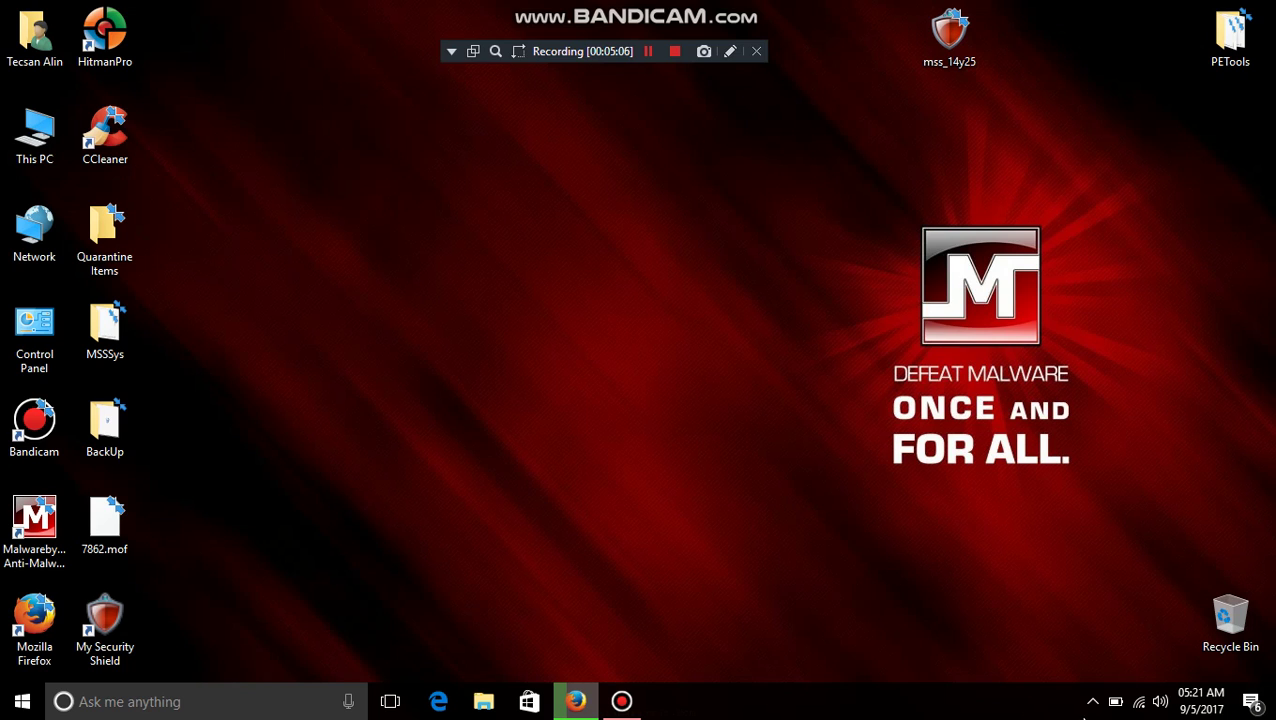
Step: Check the hidden system tray icons and their context options, dismissing them without choosing anything
left_click(1092, 701)
right_click(1094, 663)
left_click(1134, 648)
right_click(1055, 663)
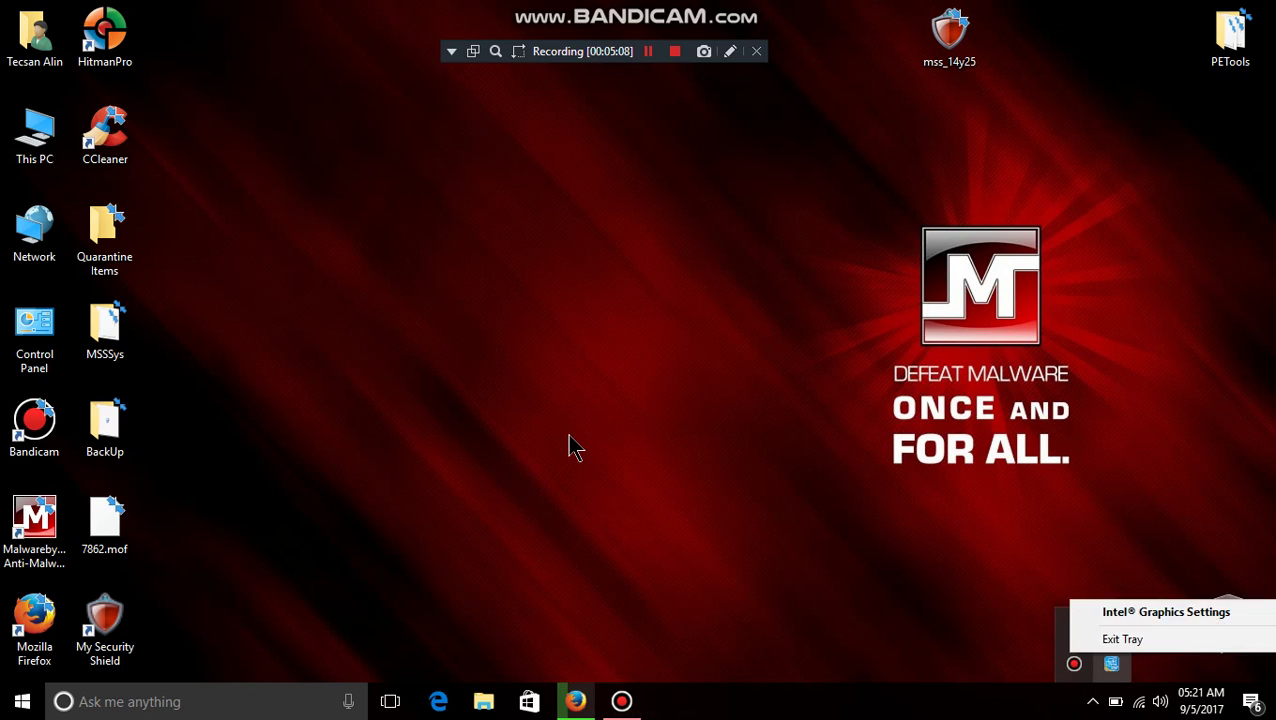
left_click(353, 276)
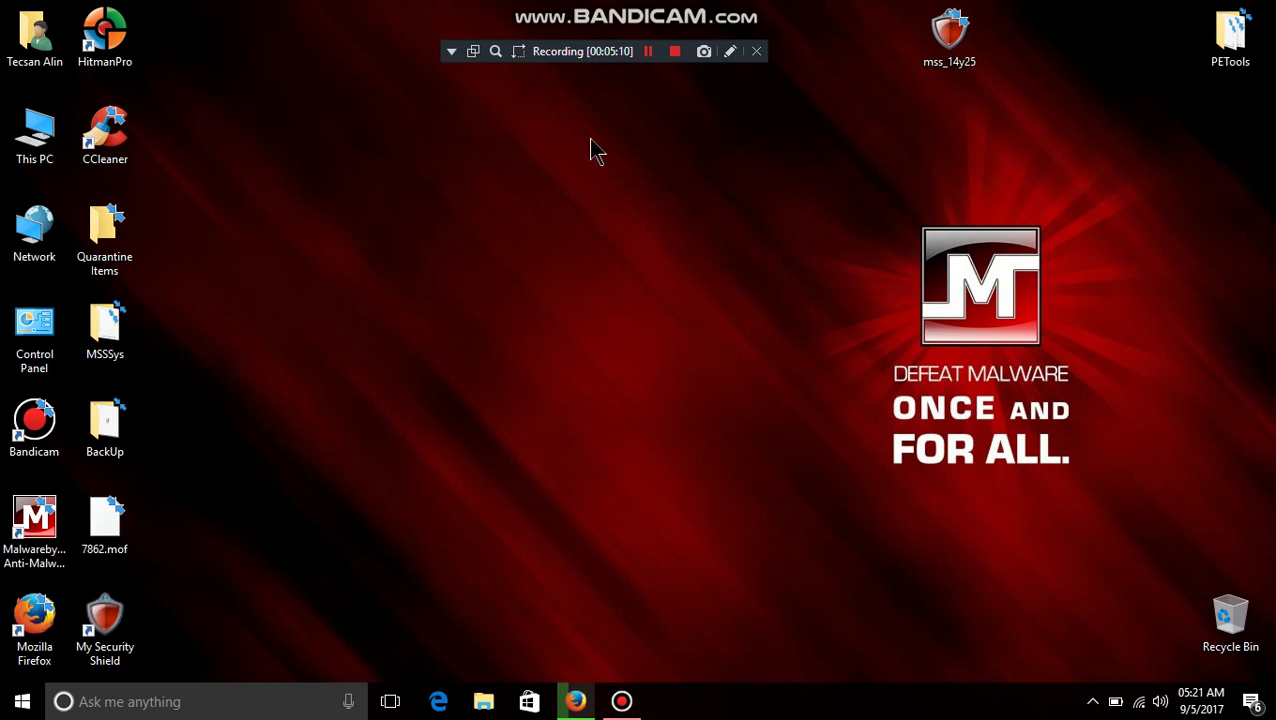